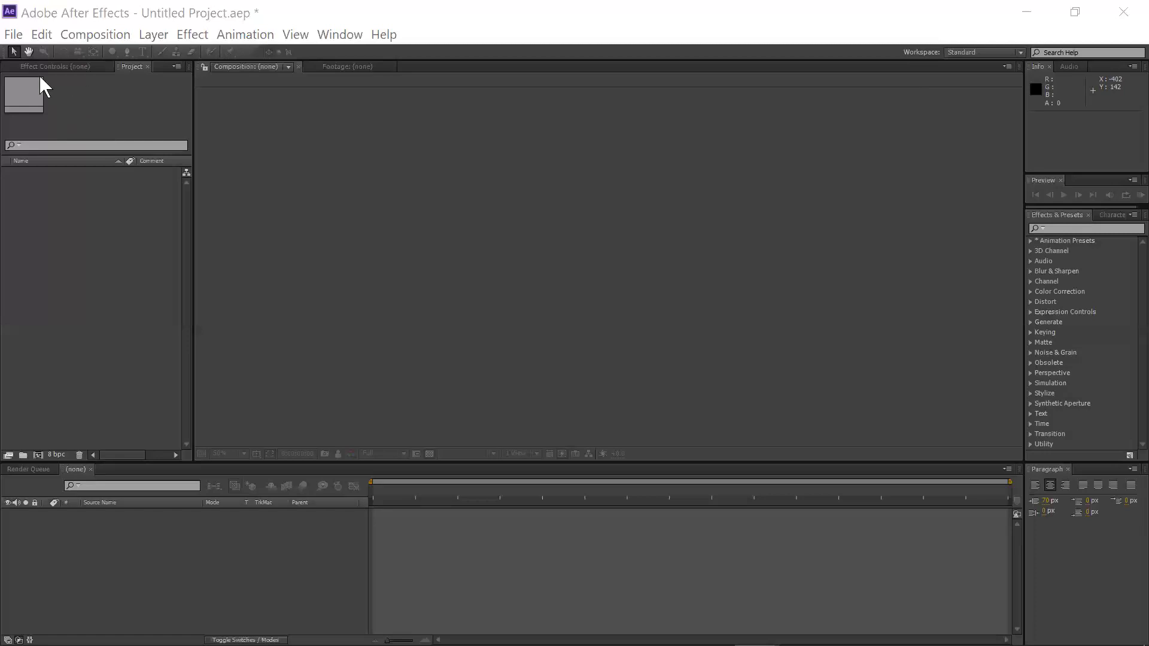
left_click(13, 35)
key("Right")
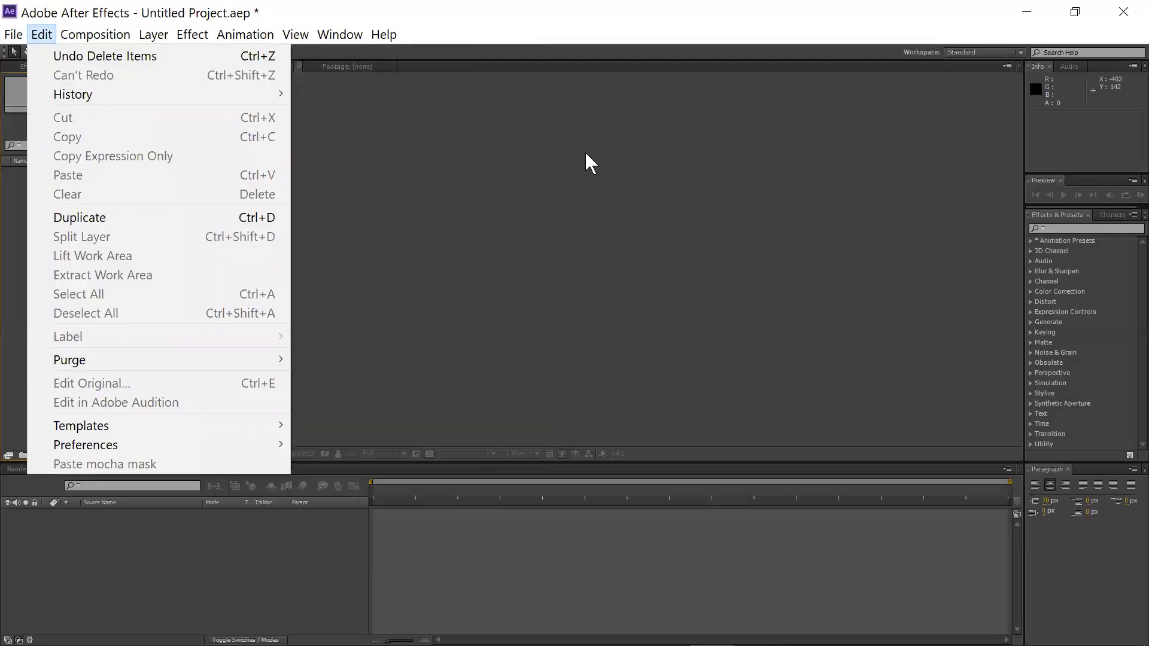
left_click(584, 162)
Create a composition named "Trim path" with the HDTV 1080 24 preset and a 10-second duration
right_click(94, 209)
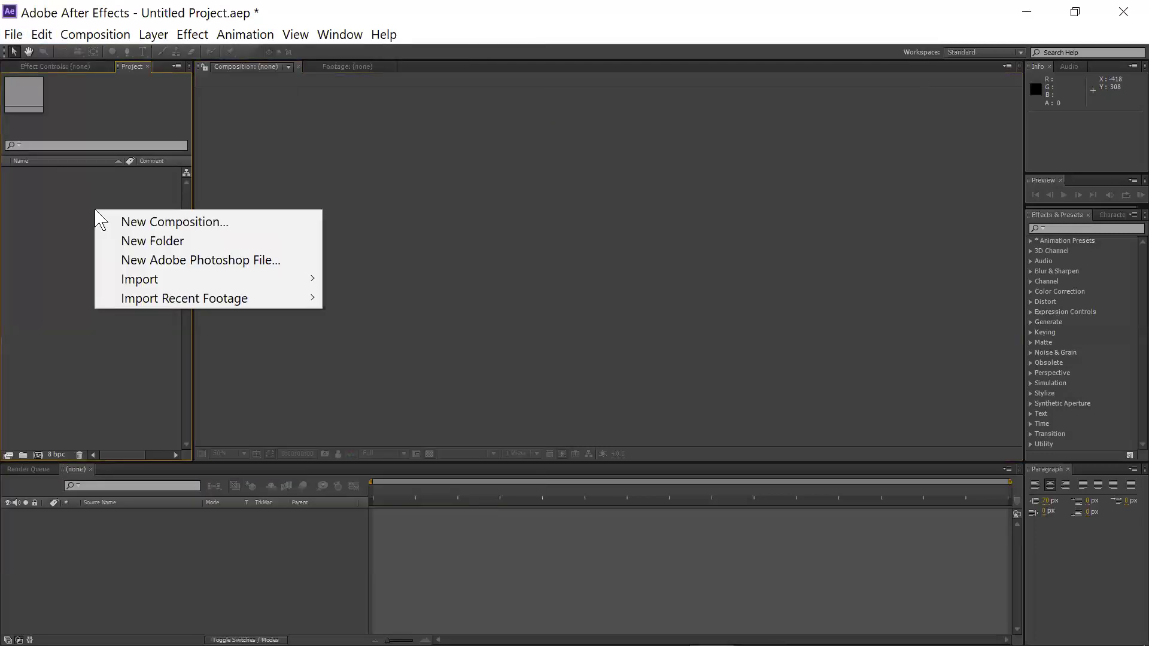
right_click(41, 190)
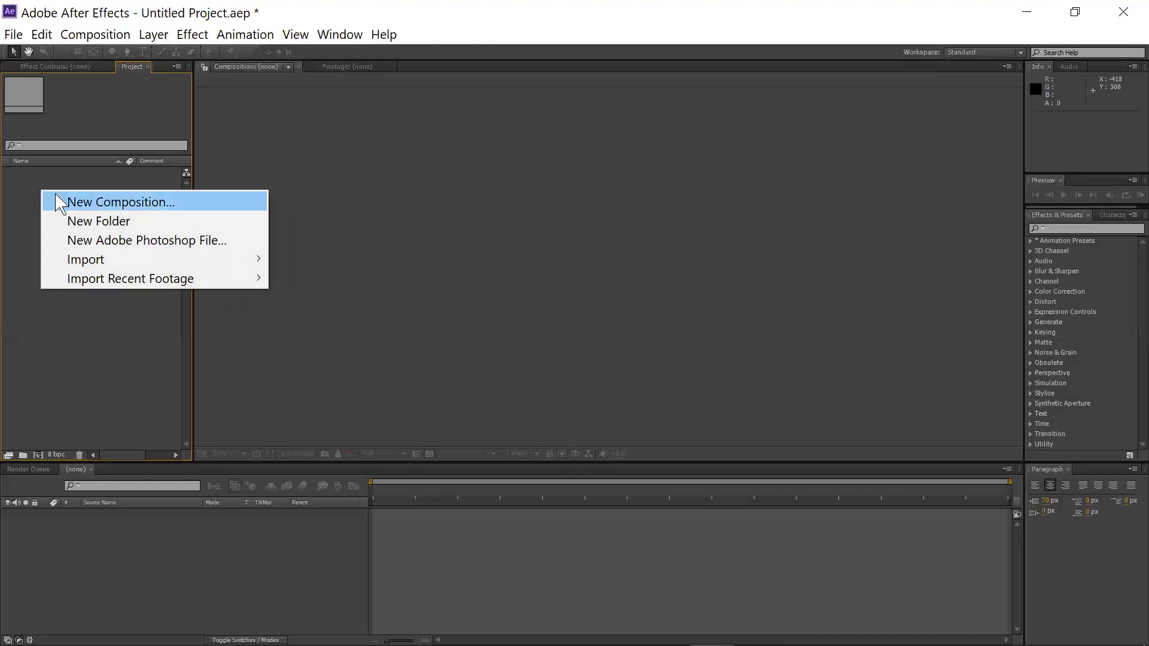
left_click(110, 204)
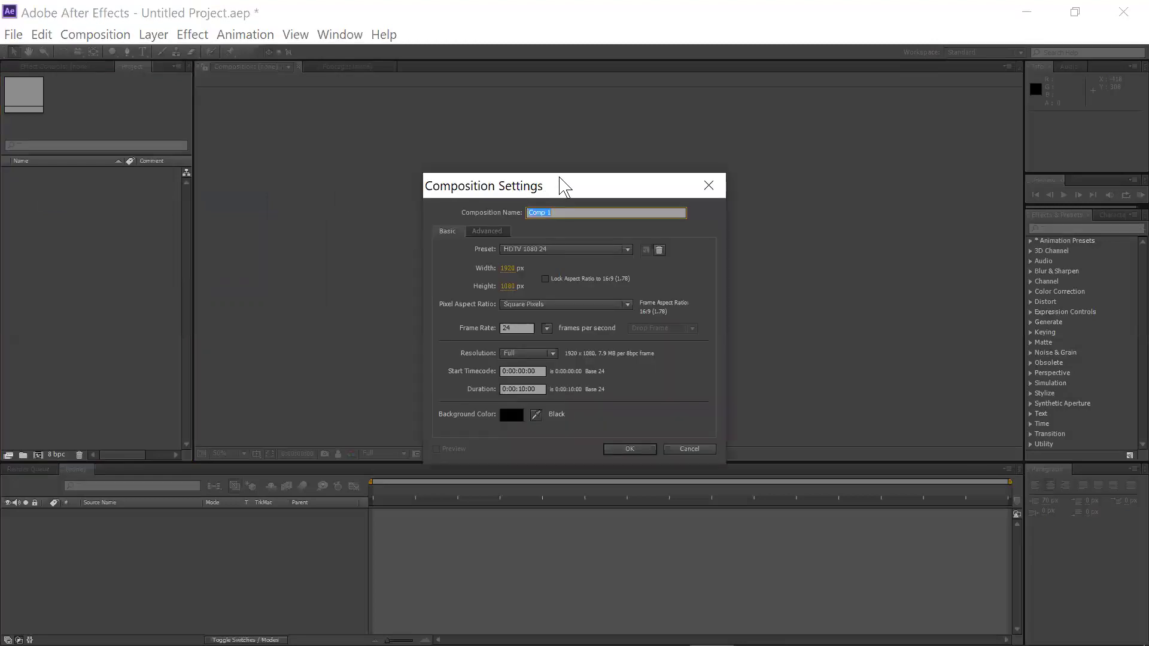
left_click_drag(561, 179, 511, 100)
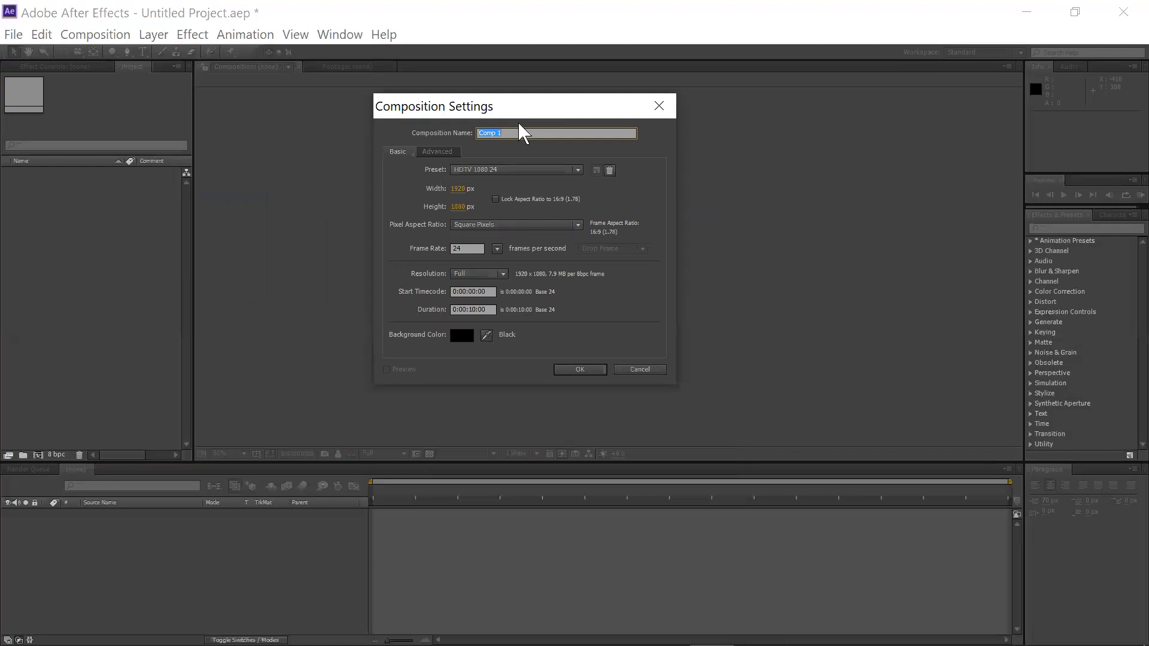
type("T")
type("ru")
left_click(572, 363)
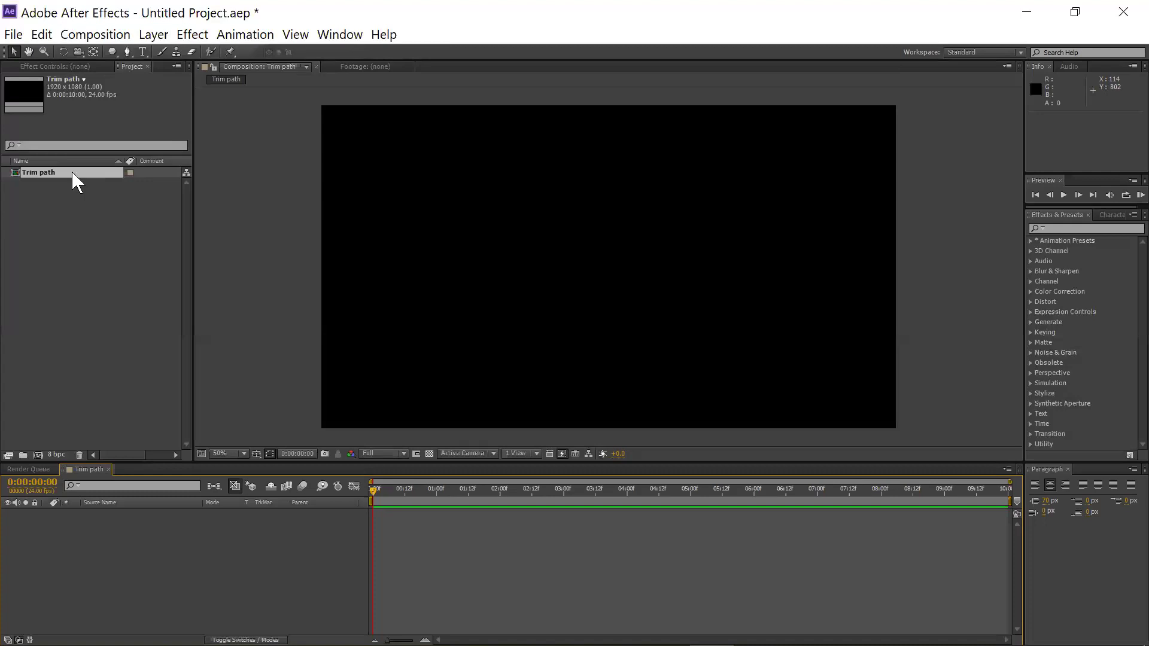
Look over the Effect Controls, Project, Render Queue and timeline views, and the list of available windows
left_click(81, 66)
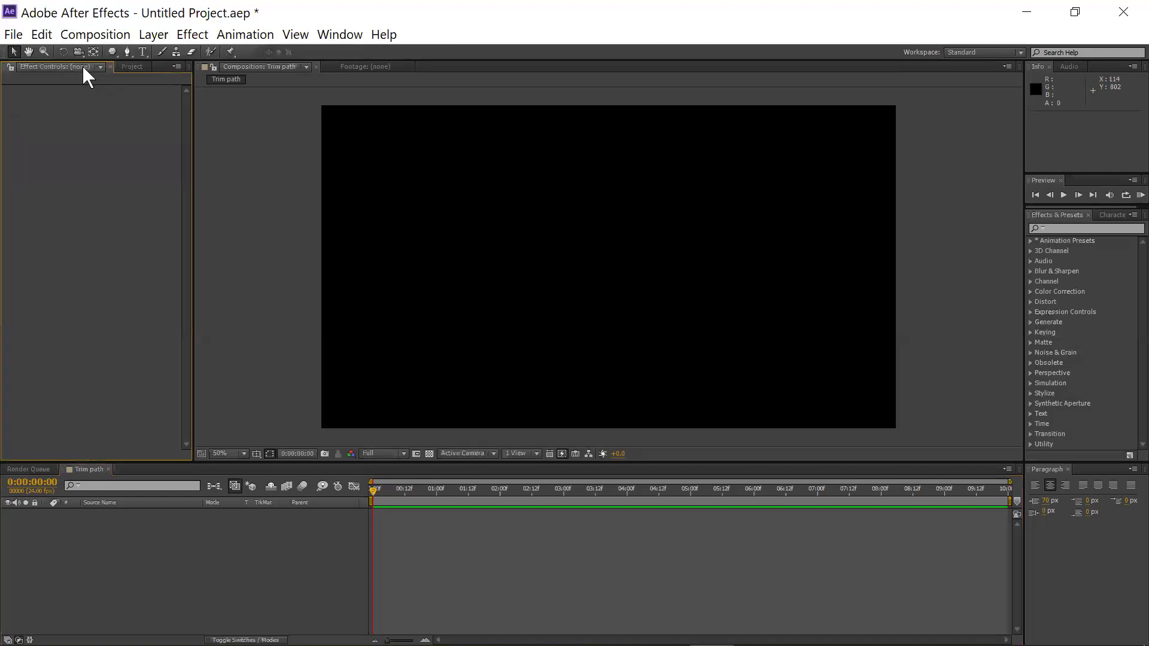
left_click(130, 67)
left_click(45, 63)
left_click(122, 64)
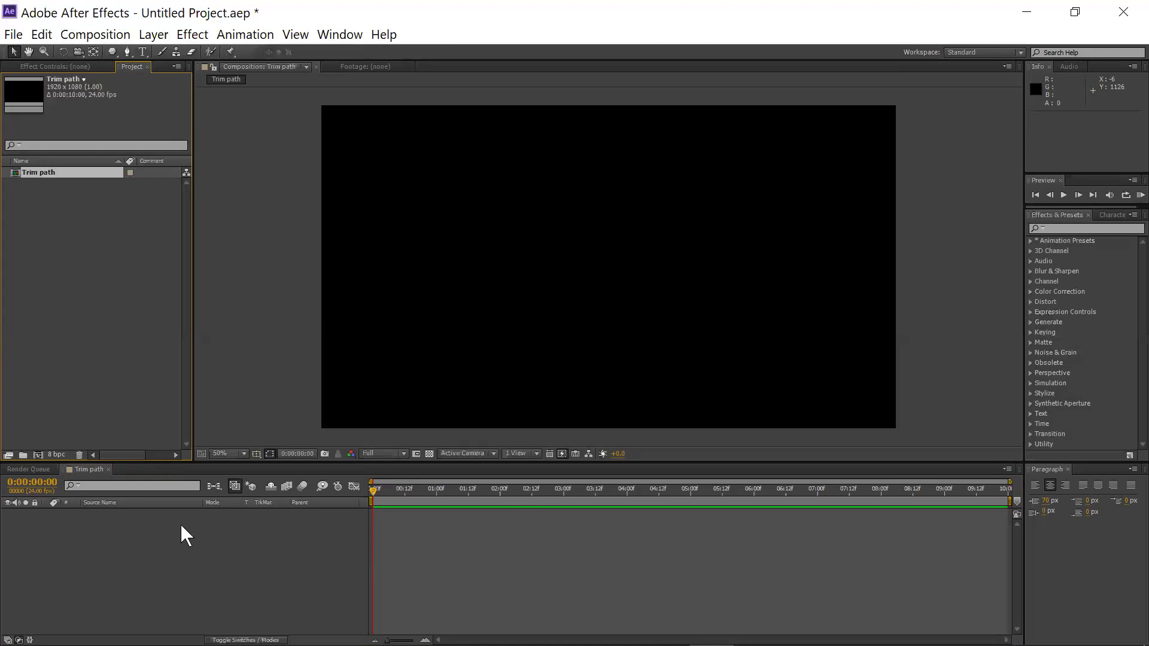
left_click(30, 468)
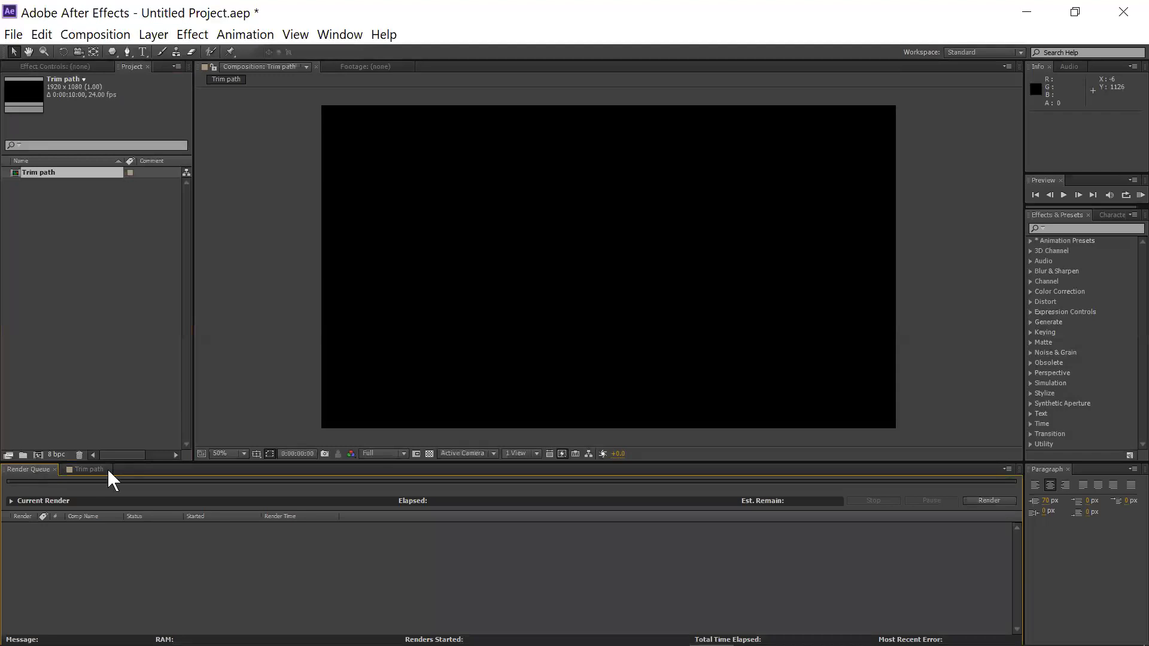
left_click(88, 469)
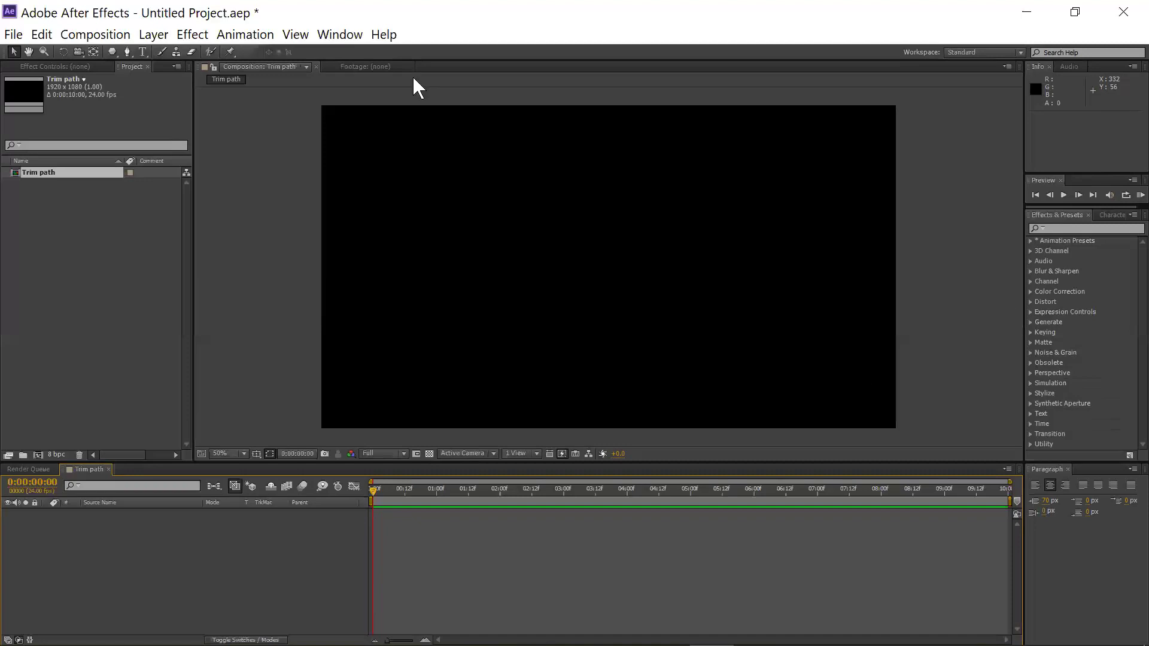
left_click(341, 36)
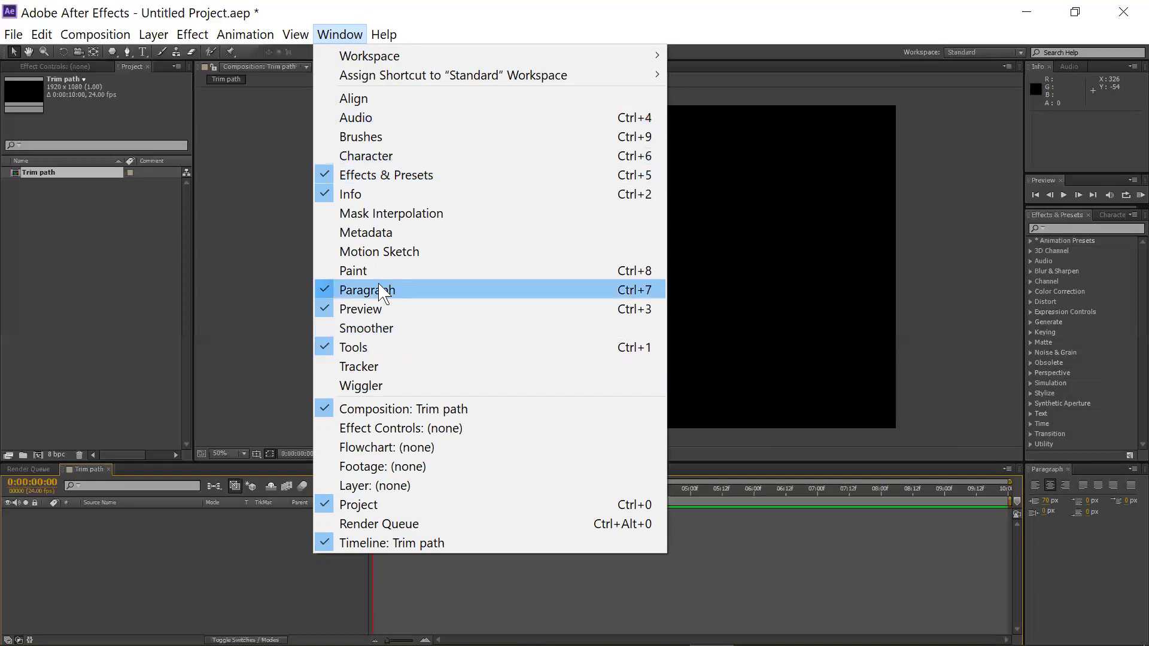
left_click(123, 311)
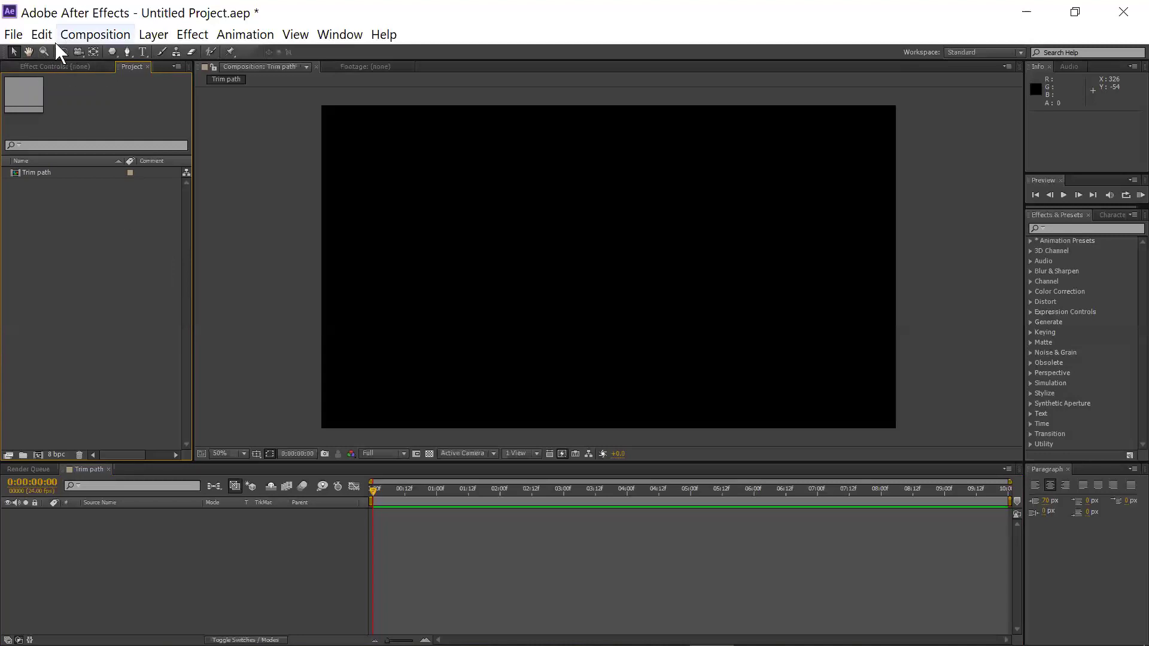
Draw a straight horizontal line across the upper part of the composition with the Pen tool
left_click(12, 51)
left_click(124, 52)
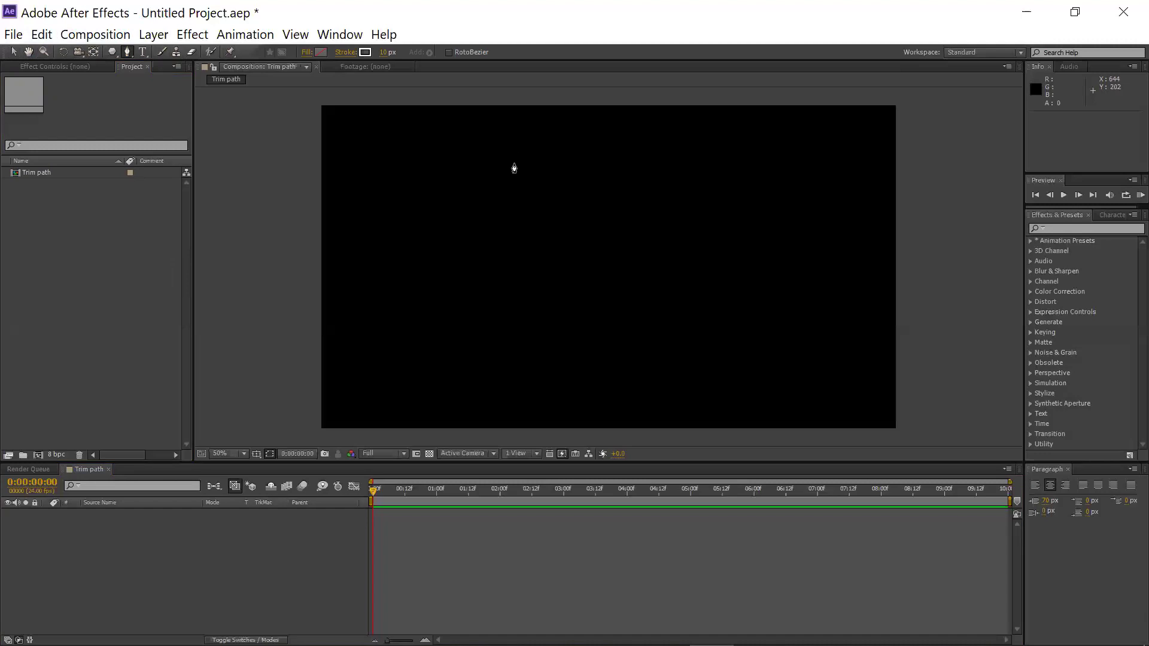
left_click(402, 152)
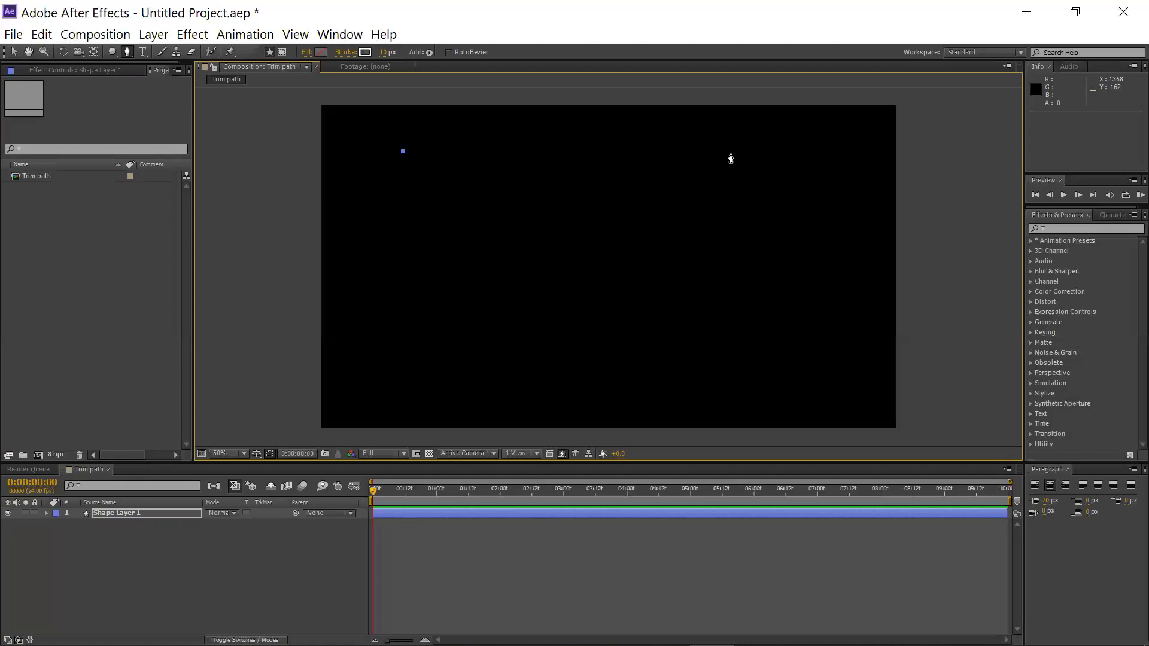
left_click(731, 151)
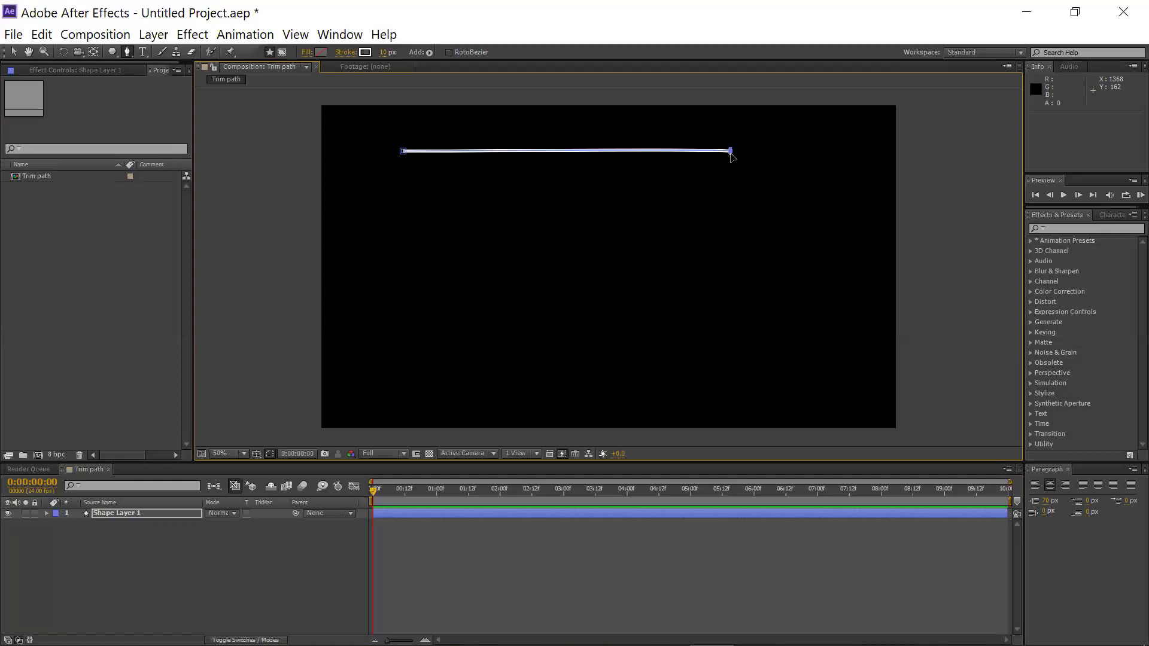
Set the line's fill type to None, leaving the fill color dialog without a change
left_click(321, 51)
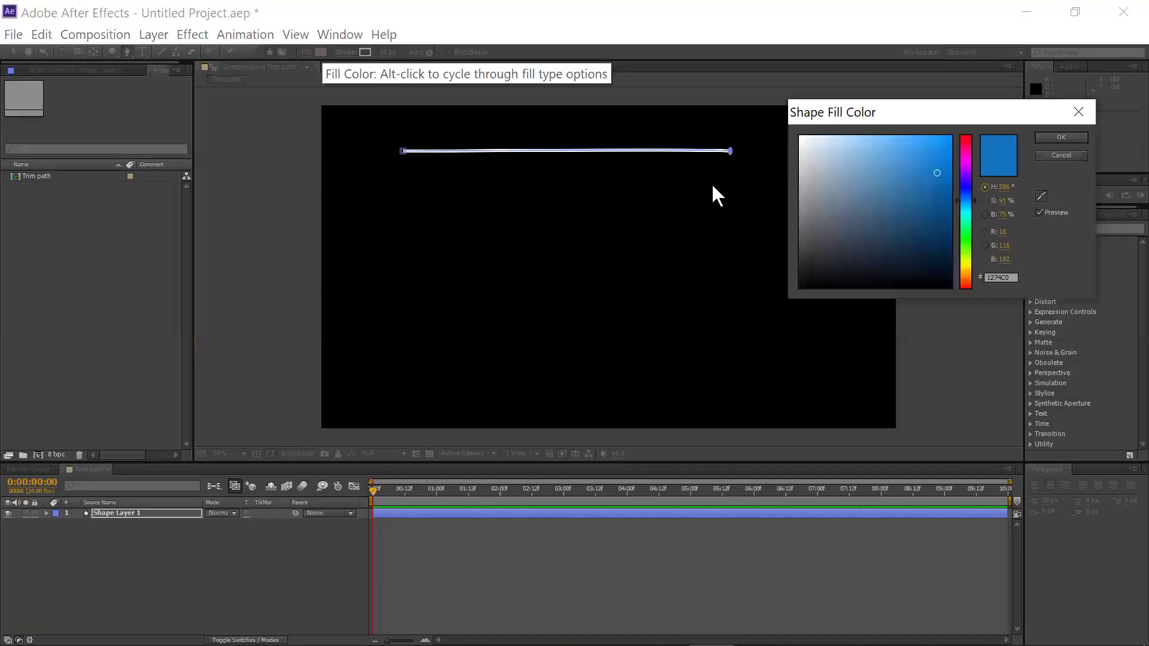
left_click(1047, 155)
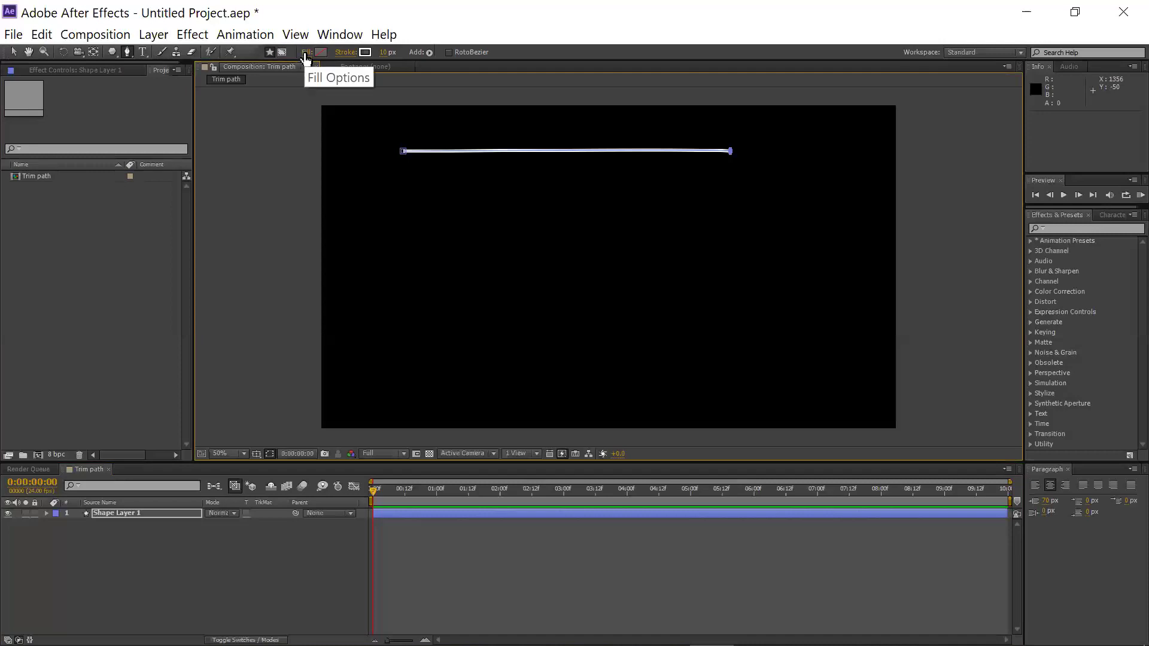
left_click(304, 53)
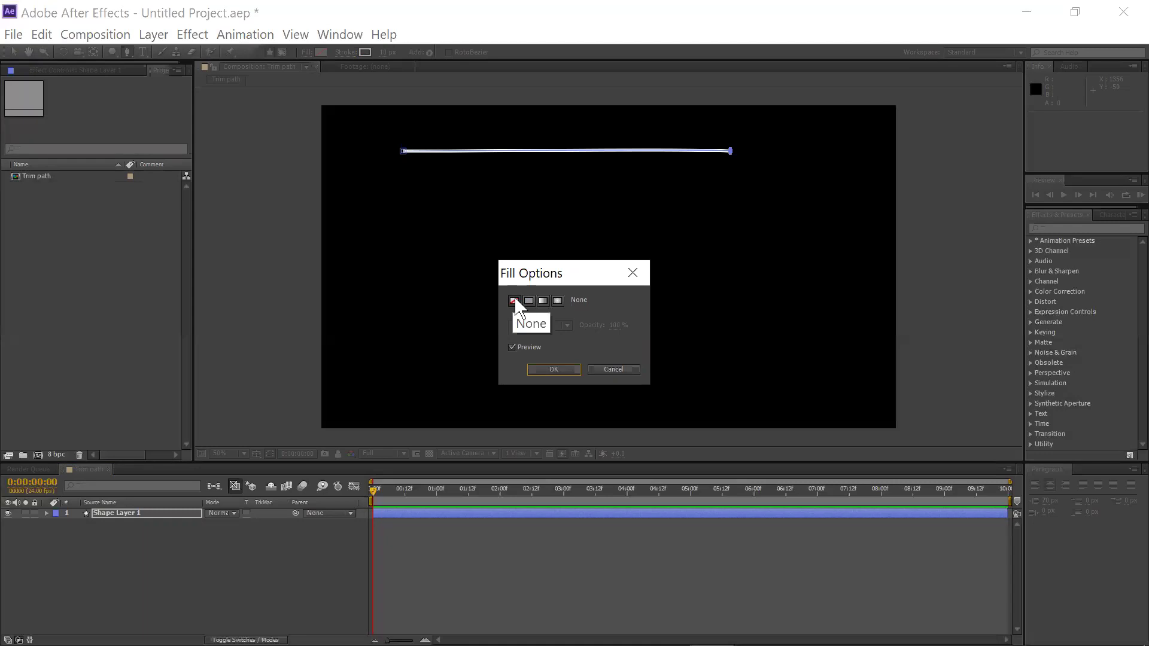
left_click(553, 370)
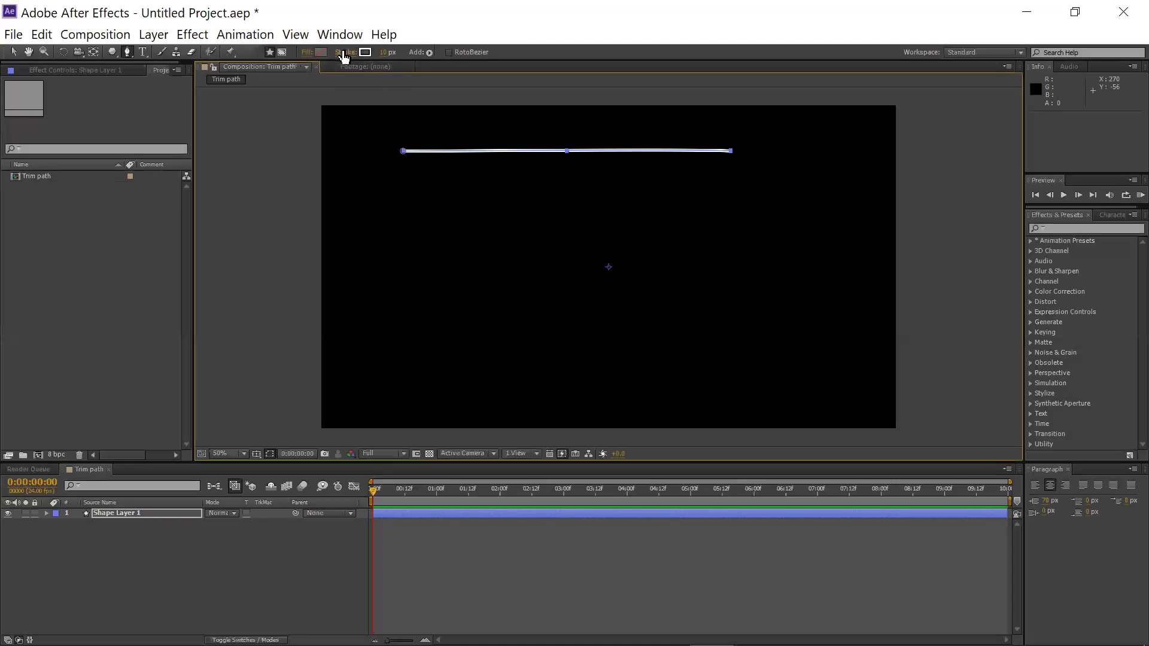
Set the line's stroke to a solid color with Normal blending at 100% opacity, and check the stroke and fill colors
left_click(343, 53)
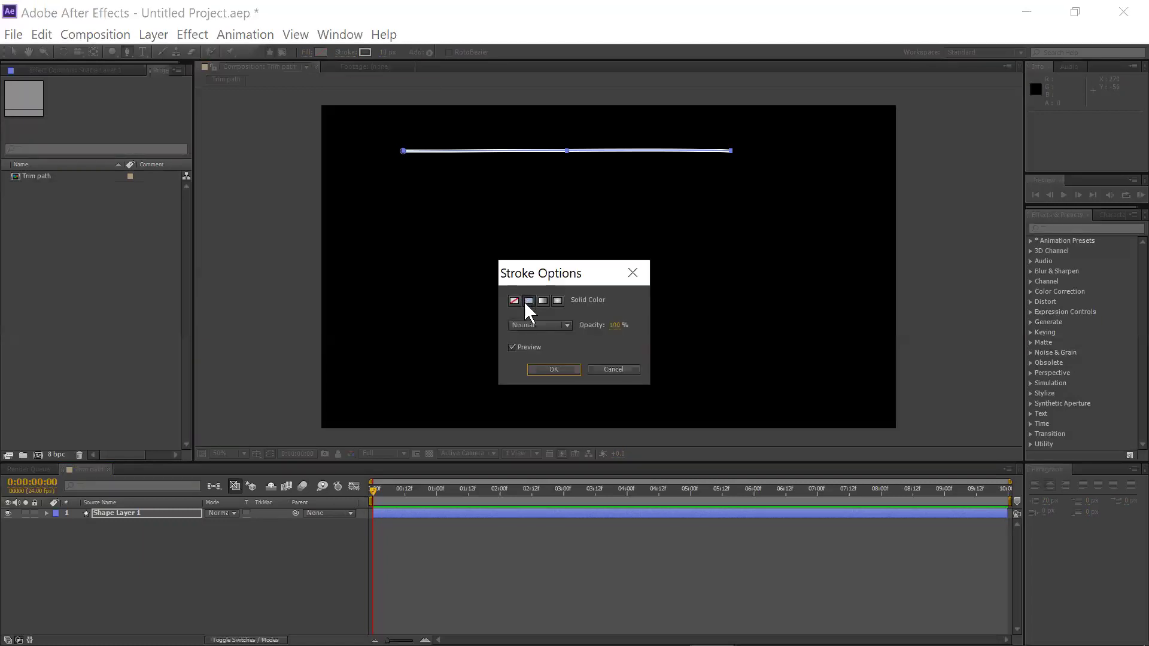
left_click(542, 369)
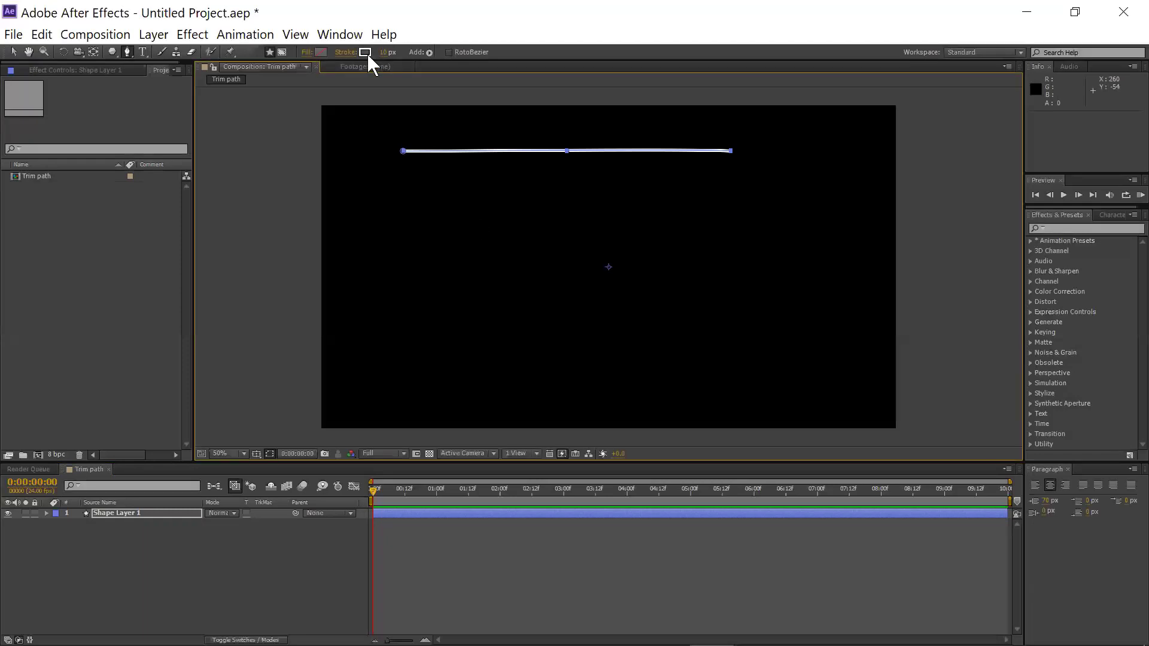
left_click(365, 52)
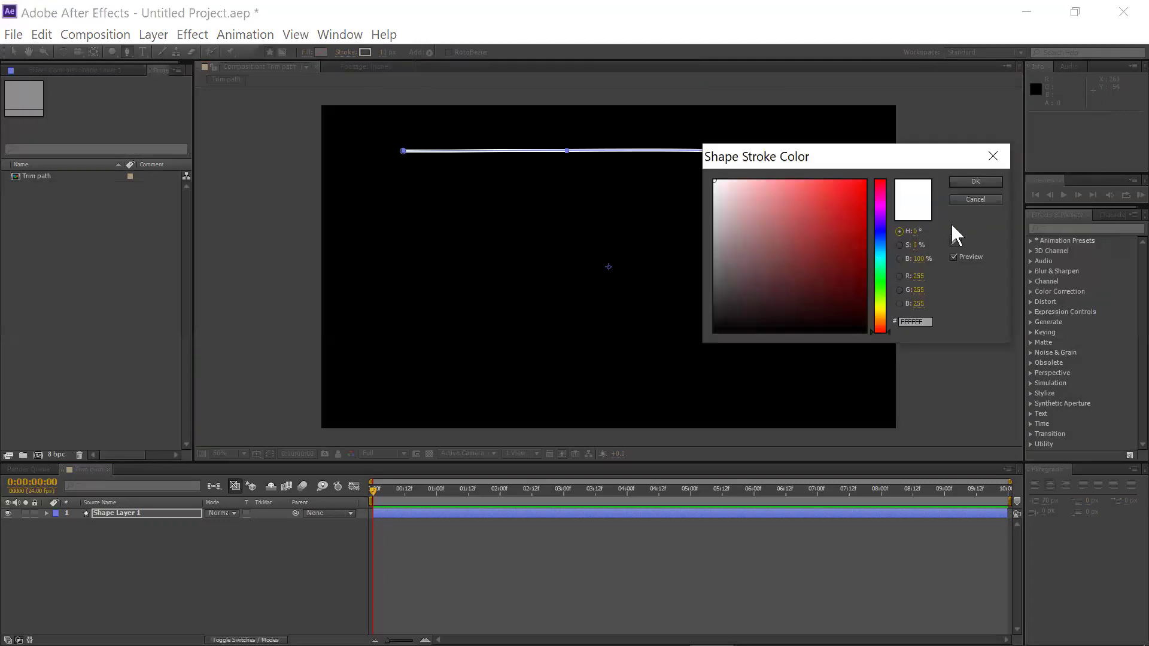
left_click(993, 156)
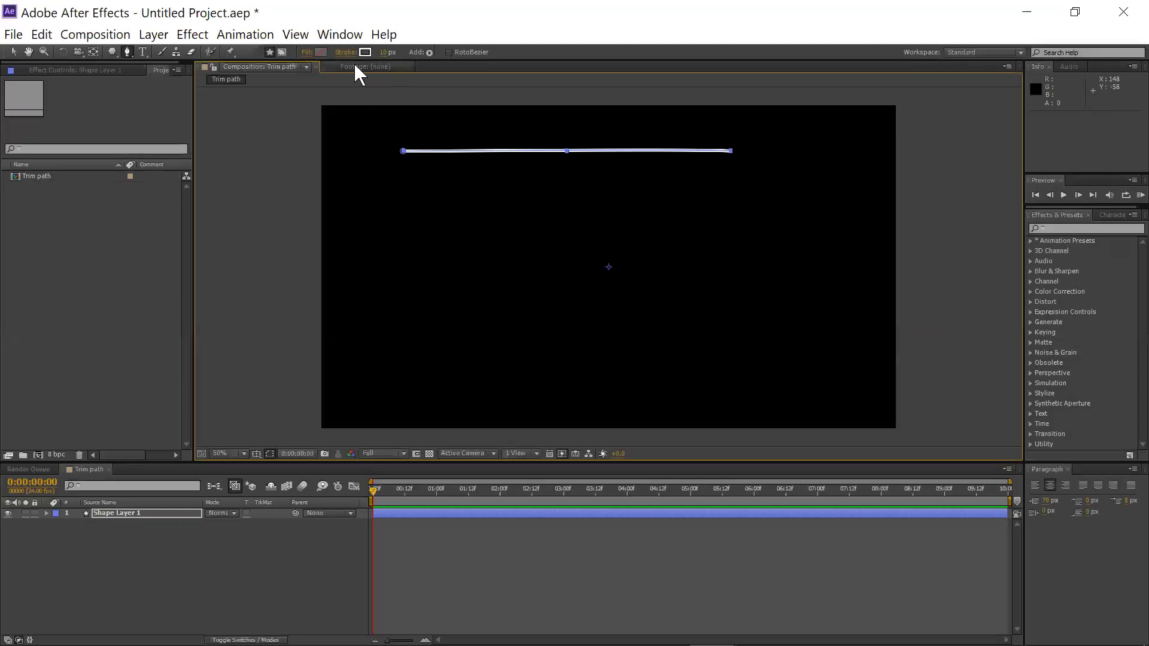
left_click(321, 52)
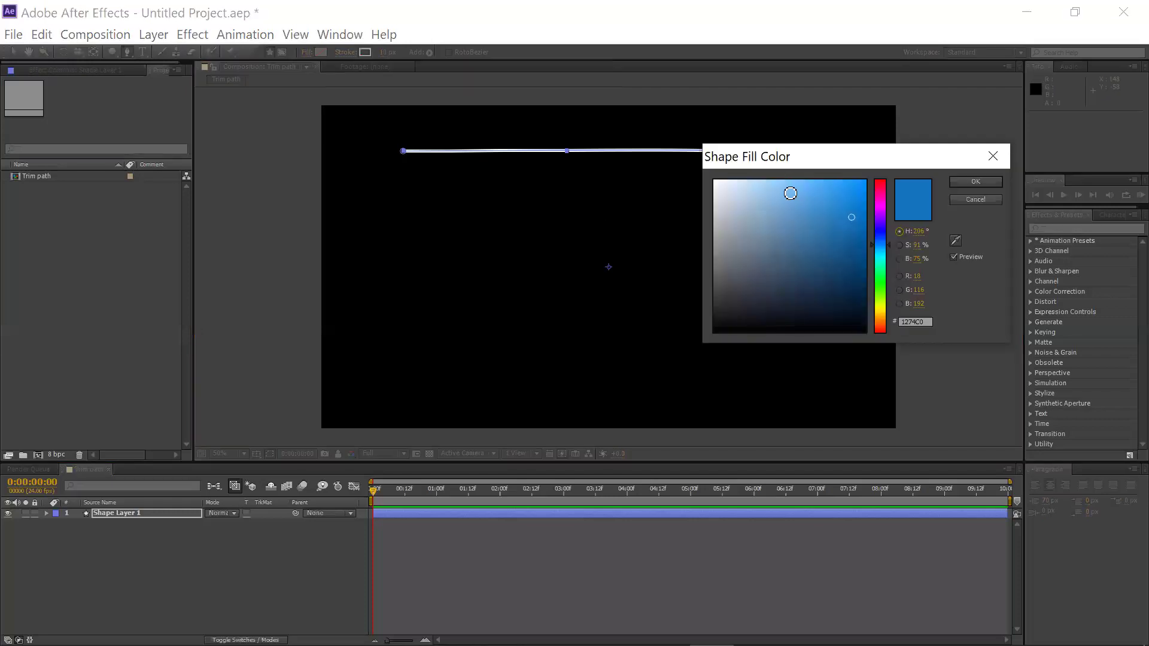
left_click(990, 149)
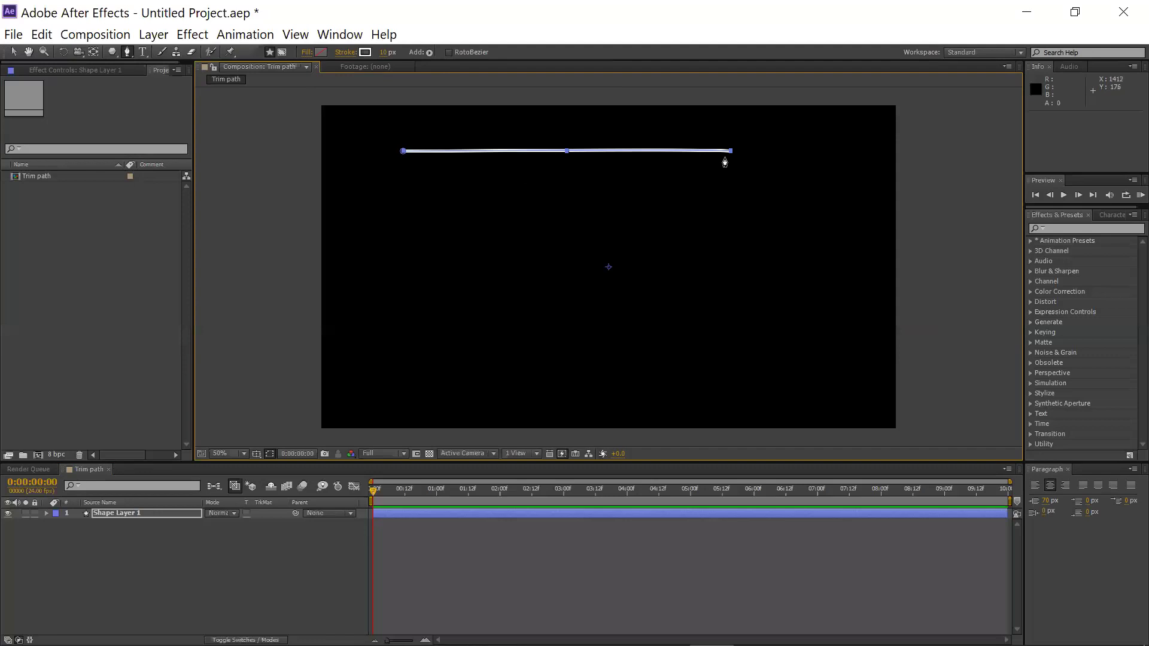
Move the line slightly right and down in the composition with the Selection tool
left_click(12, 53)
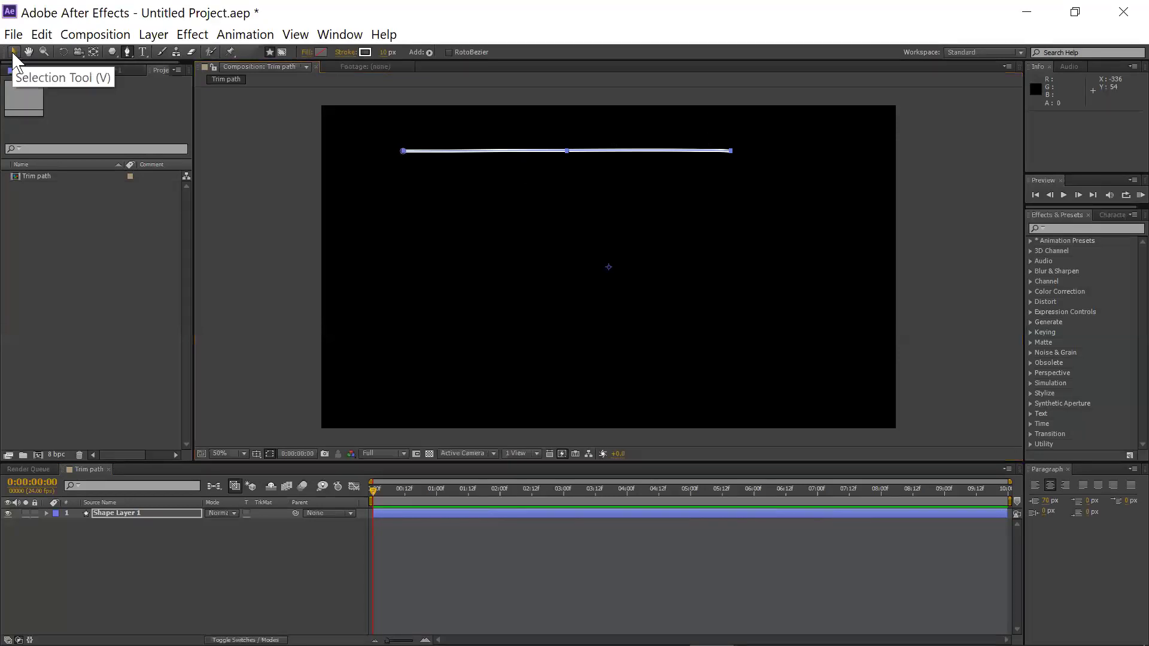
left_click_drag(582, 153, 634, 169)
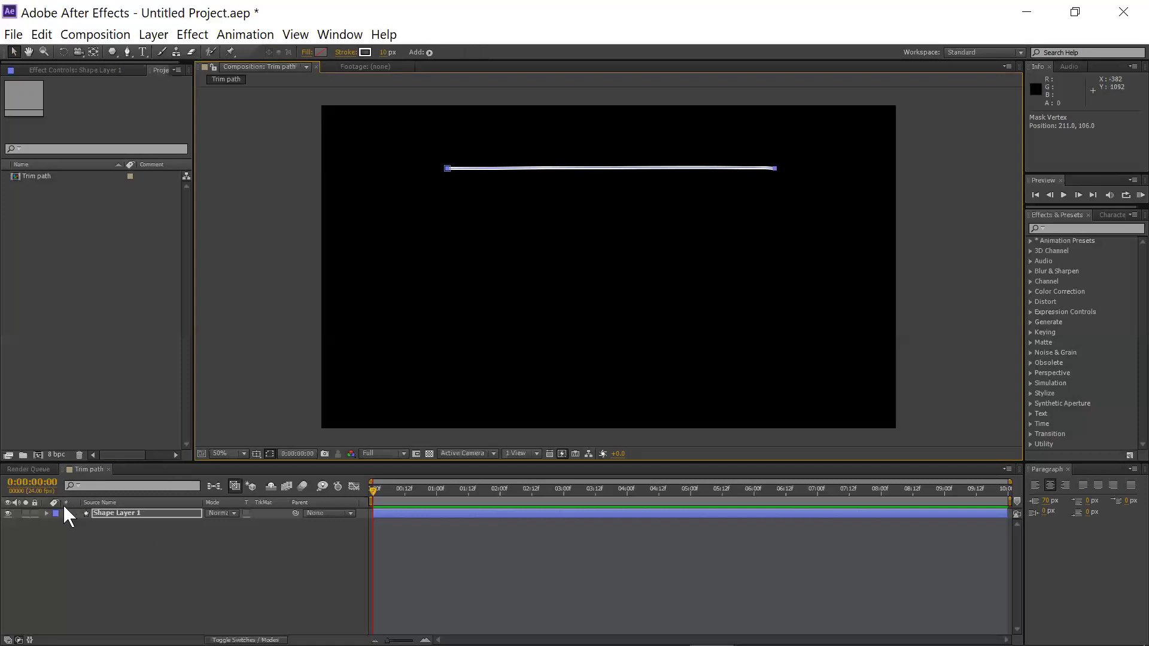
Expand Shape Layer 1 in the timeline and add Trim Paths to it
left_click(46, 514)
left_click(47, 513)
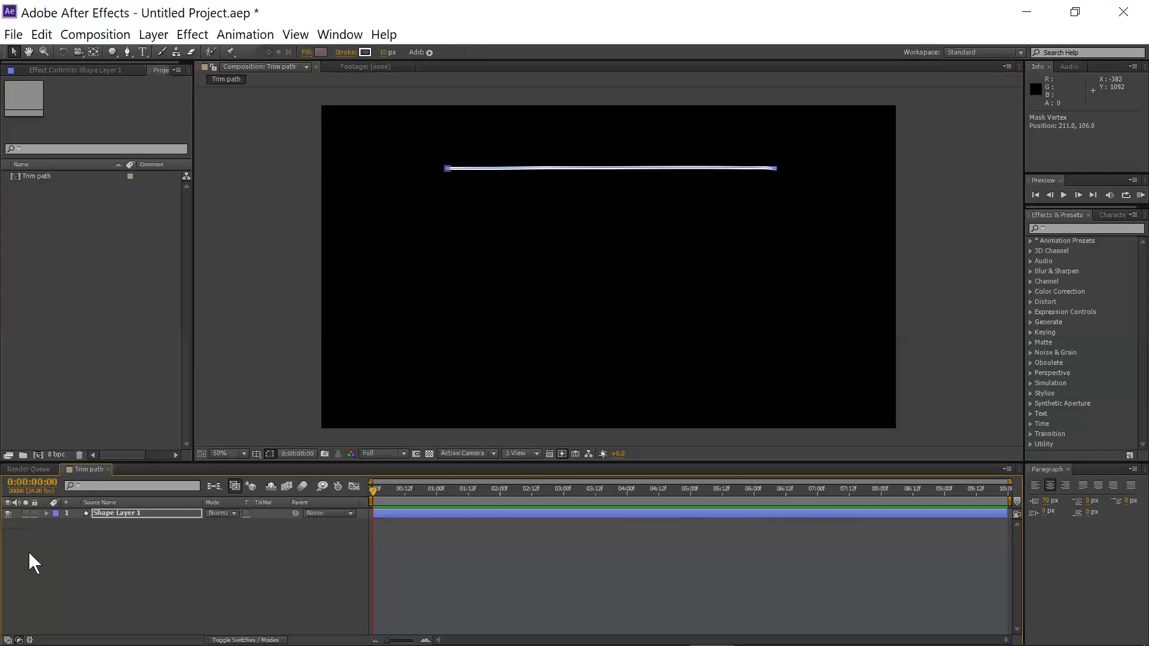
left_click(46, 513)
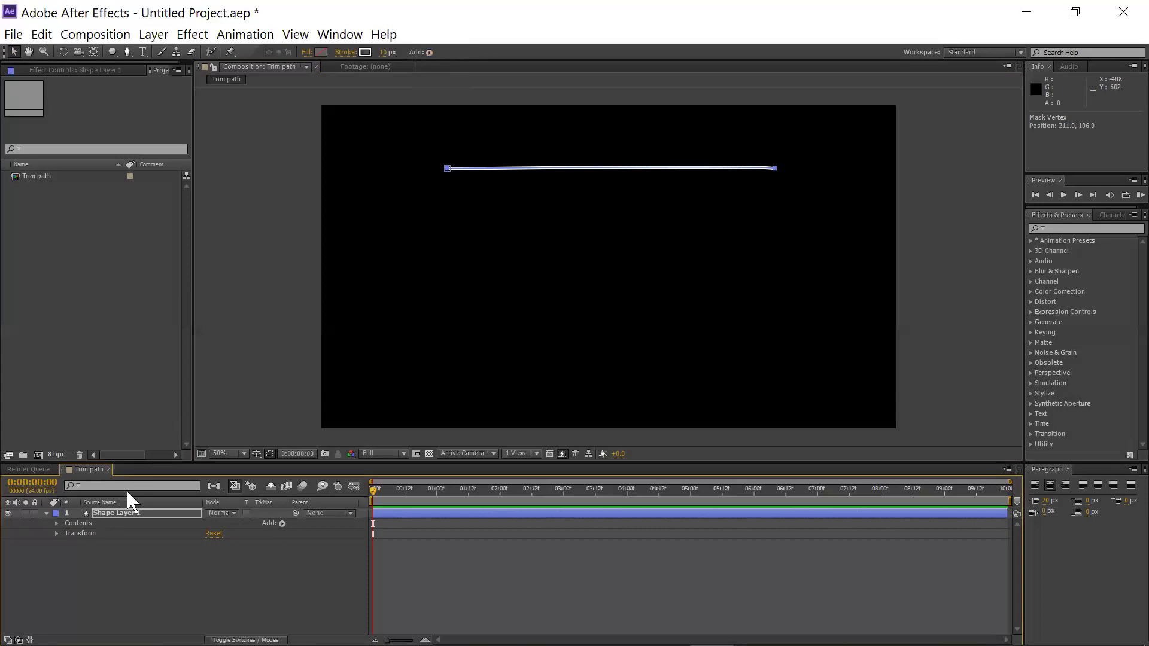
left_click(121, 512)
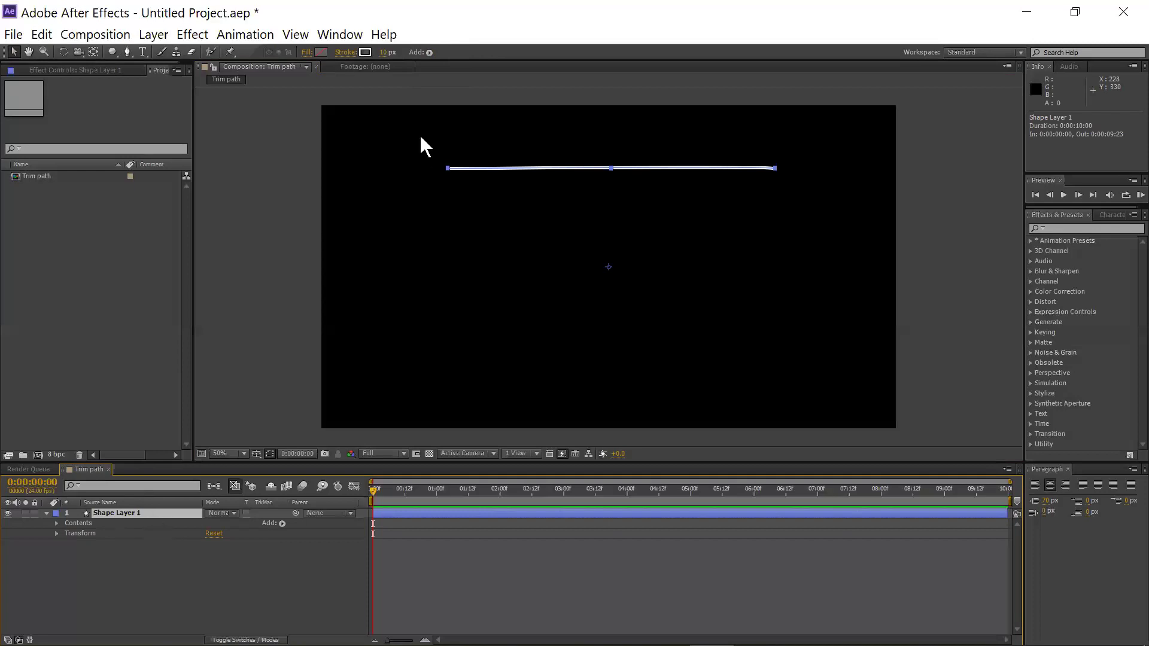
left_click(428, 52)
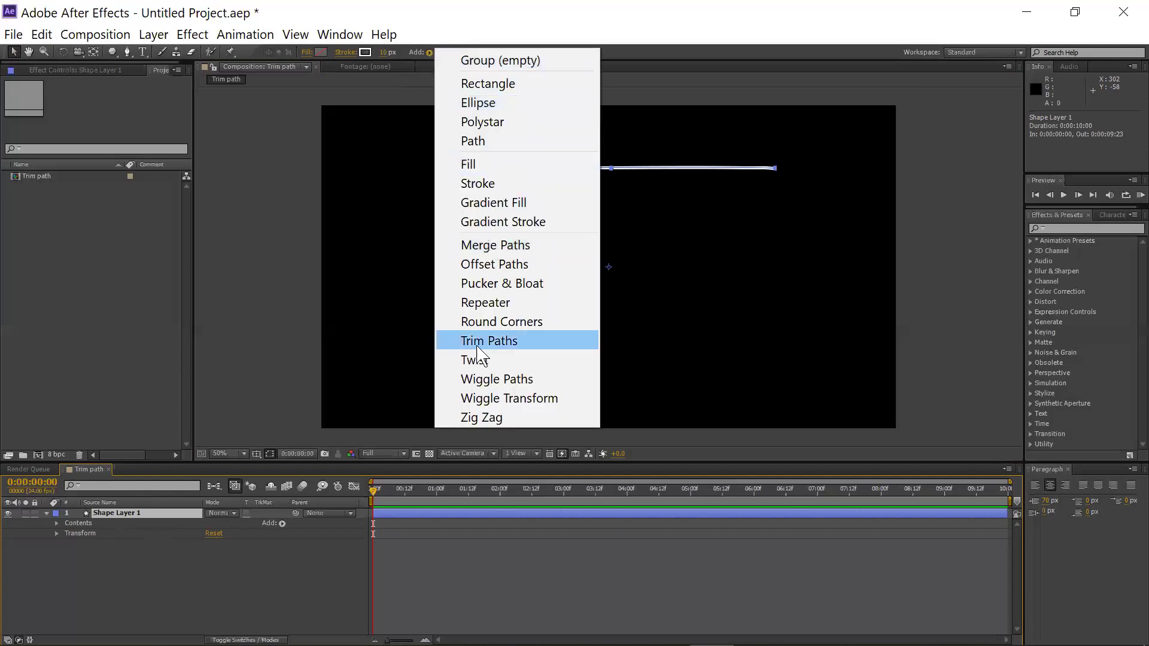
left_click(529, 343)
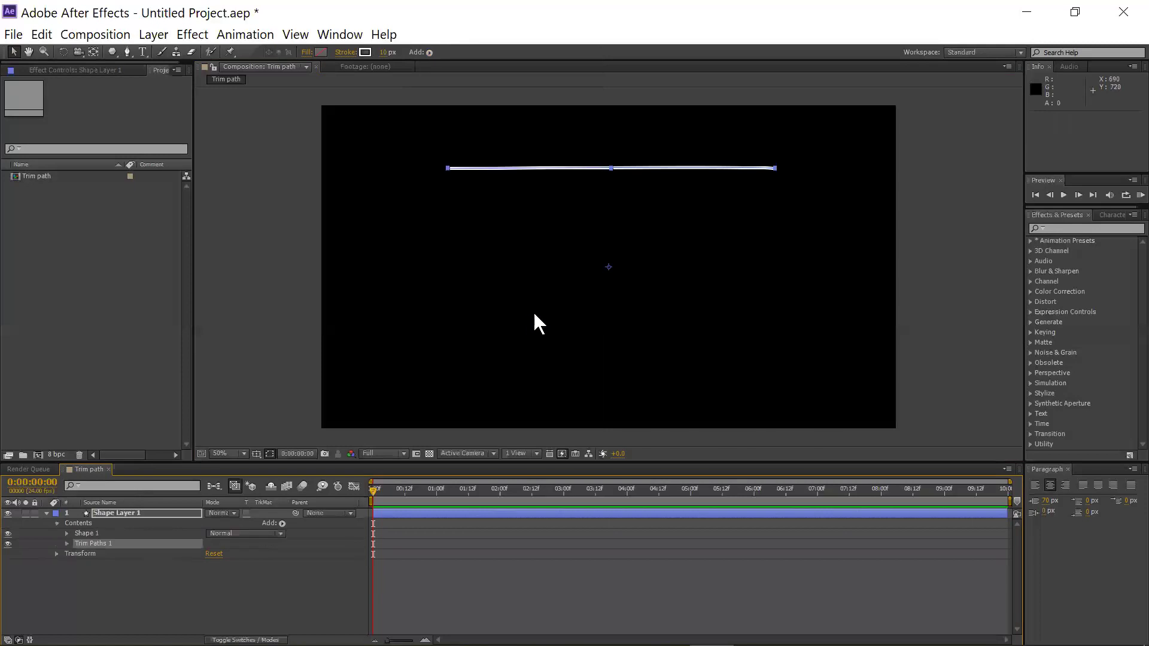
Expand Trim Paths 1 and add a keyframe for its Start property at 0:00:03:00
left_click(67, 543)
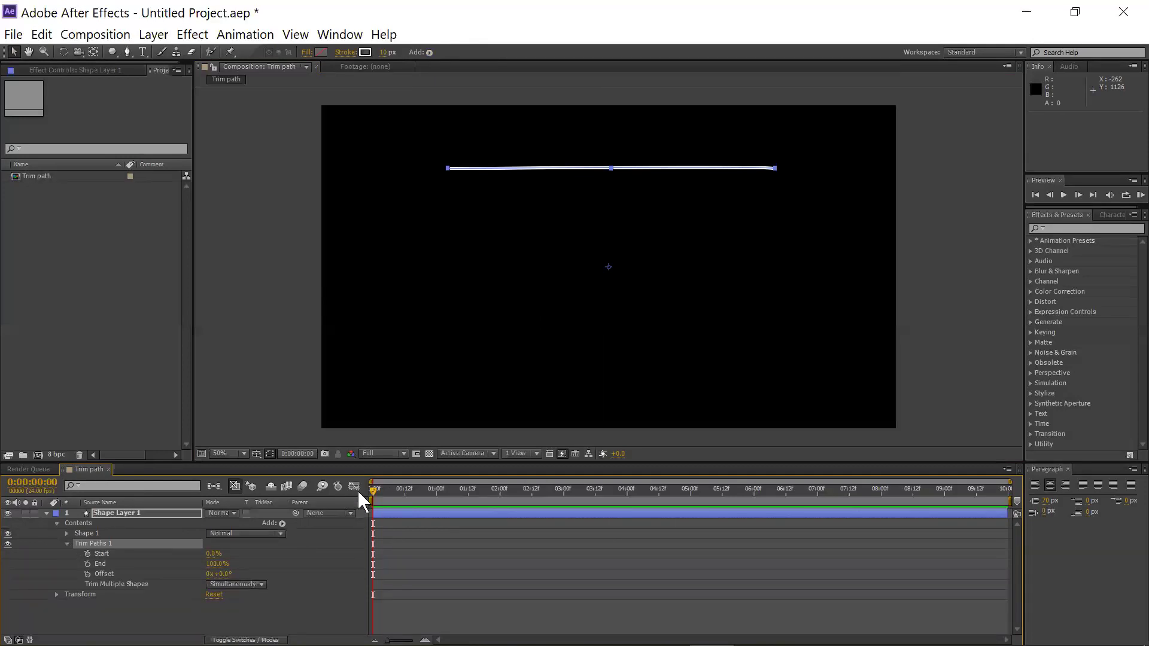
left_click(463, 489)
key("Home")
left_click_drag(440, 496, 358, 500)
left_click_drag(372, 492, 537, 501)
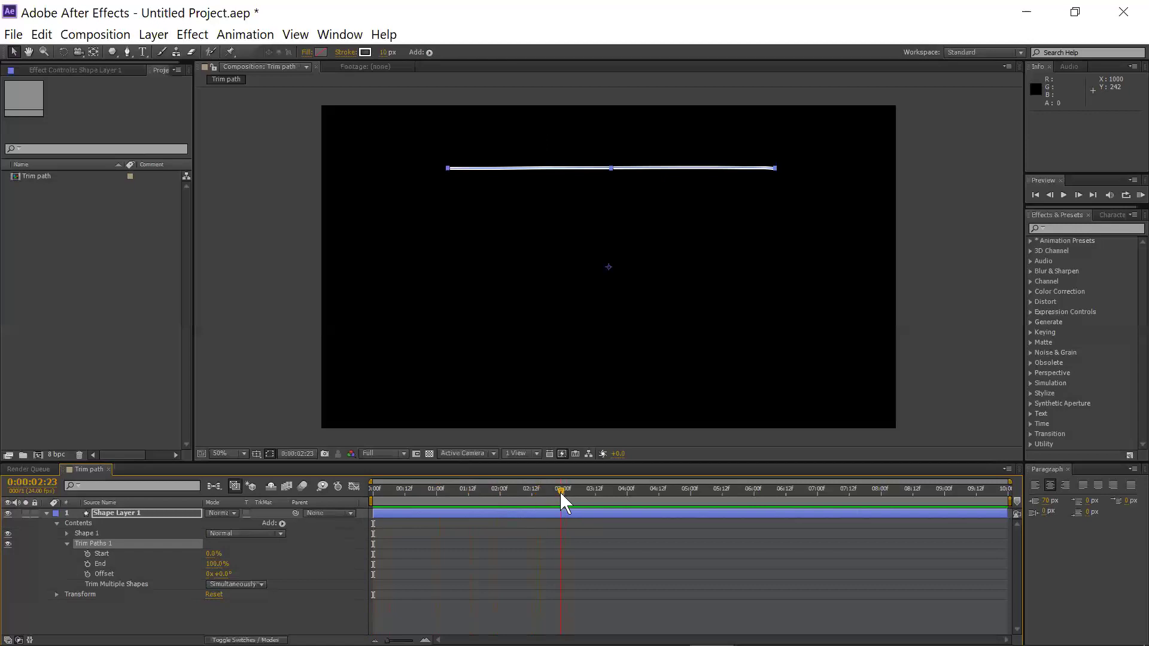
left_click_drag(561, 494, 563, 491)
left_click(87, 554)
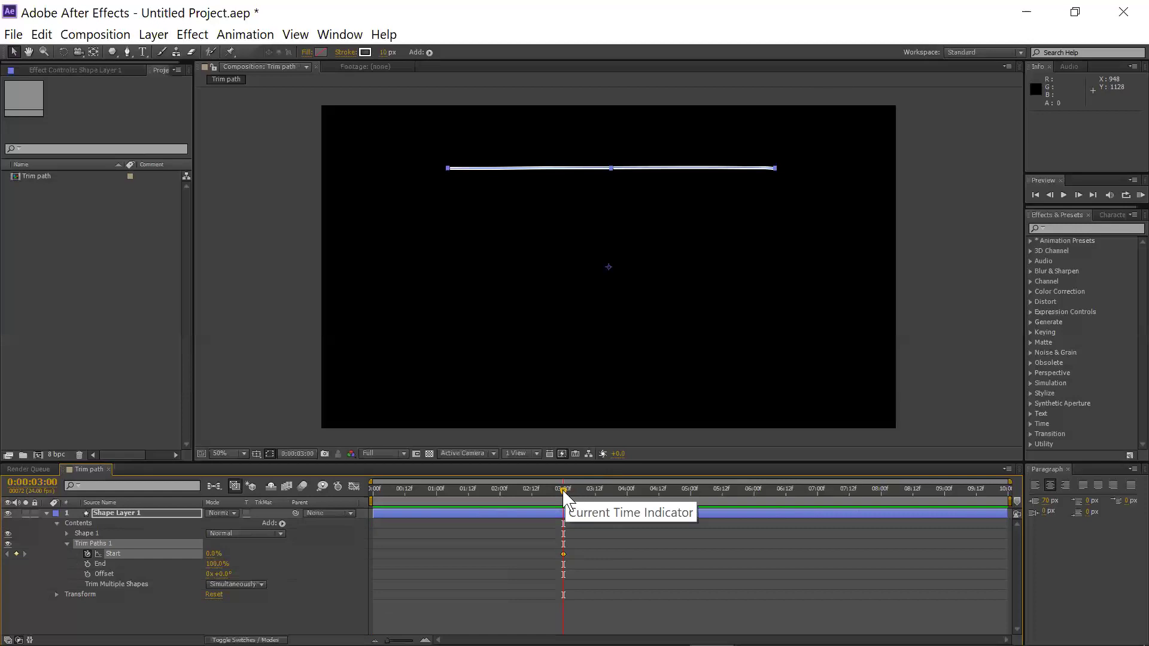
Keyframe the Trim Paths Start of Shape Layer 1 at 100% at 0:00:00:00 and play back the line animation
left_click_drag(553, 493, 367, 498)
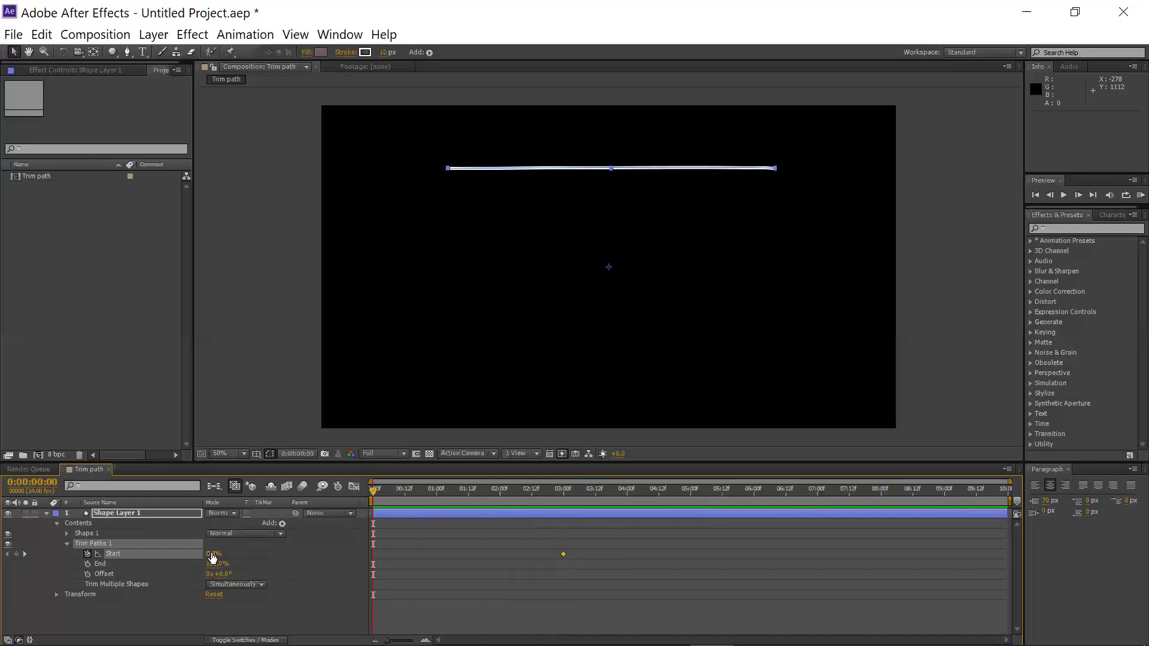
mouse_move(213, 553)
left_mouse_down()
mouse_move(281, 549)
mouse_move(111, 559)
mouse_move(204, 563)
left_mouse_up()
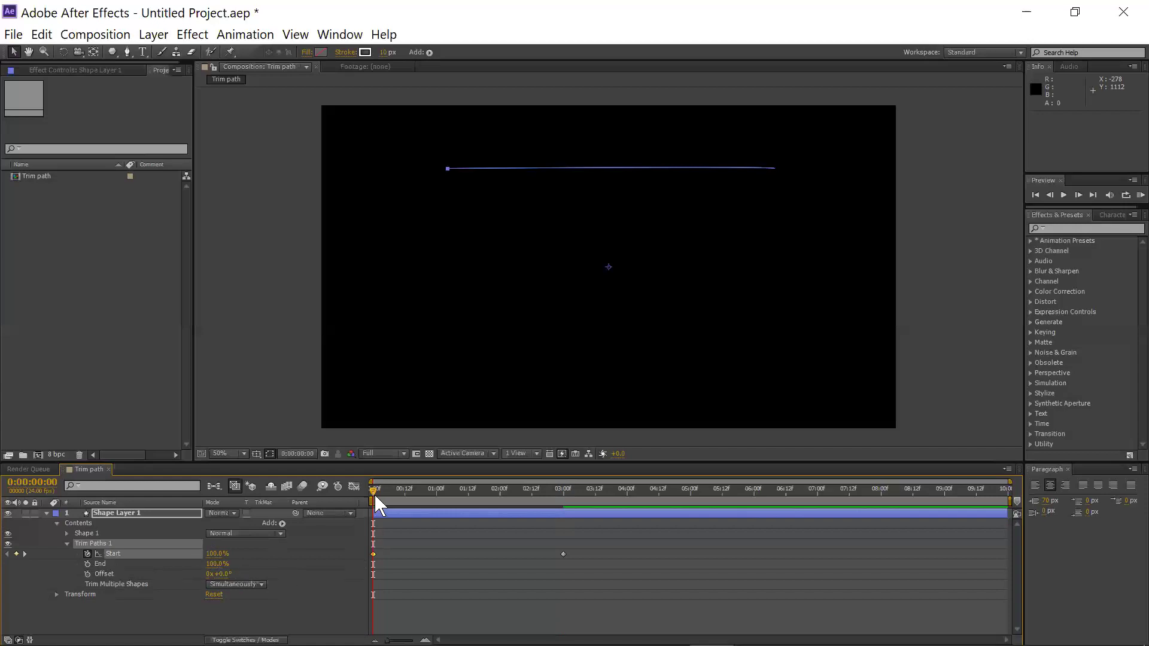
left_click_drag(371, 489, 643, 488)
mouse_move(466, 487)
left_mouse_down()
mouse_move(323, 487)
mouse_move(503, 489)
mouse_move(235, 495)
left_mouse_up()
key("space")
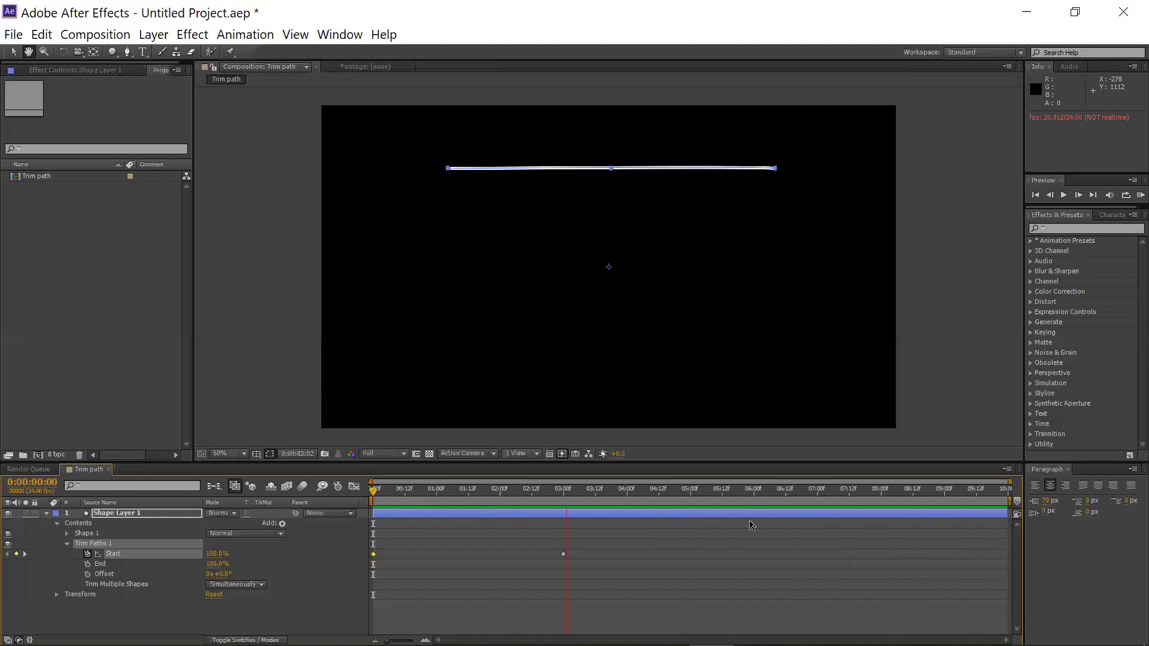
key("space")
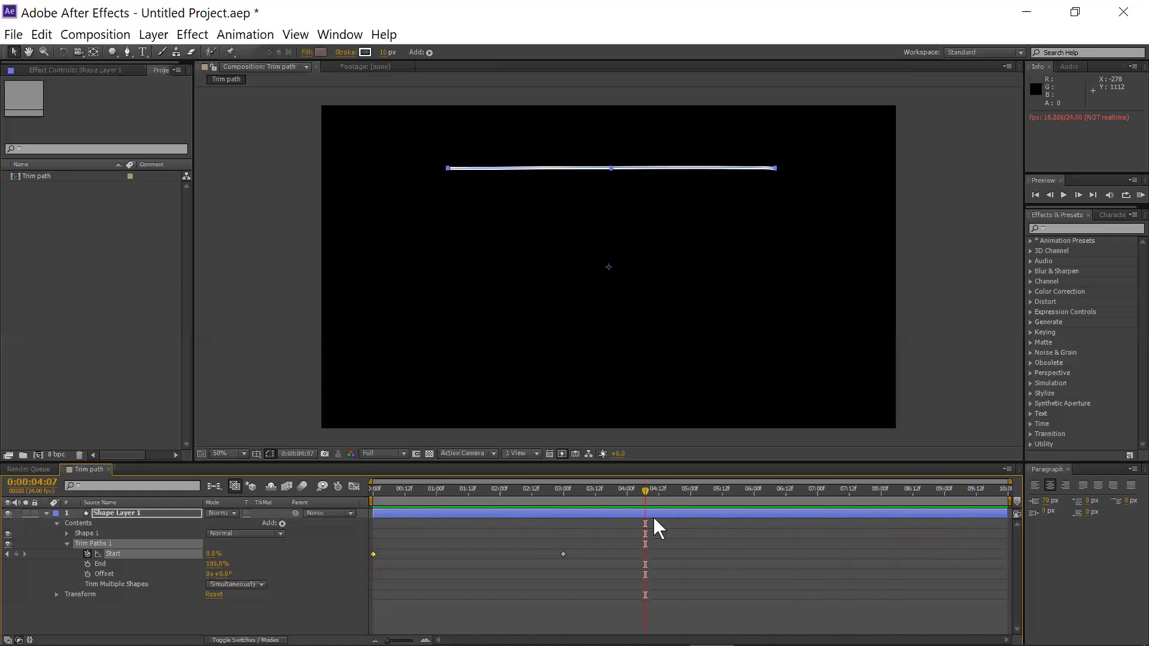
Move the line's 0:00:03:00 Start keyframe to 0:00:02:00 and collapse Shape Layer 1
left_click(562, 554)
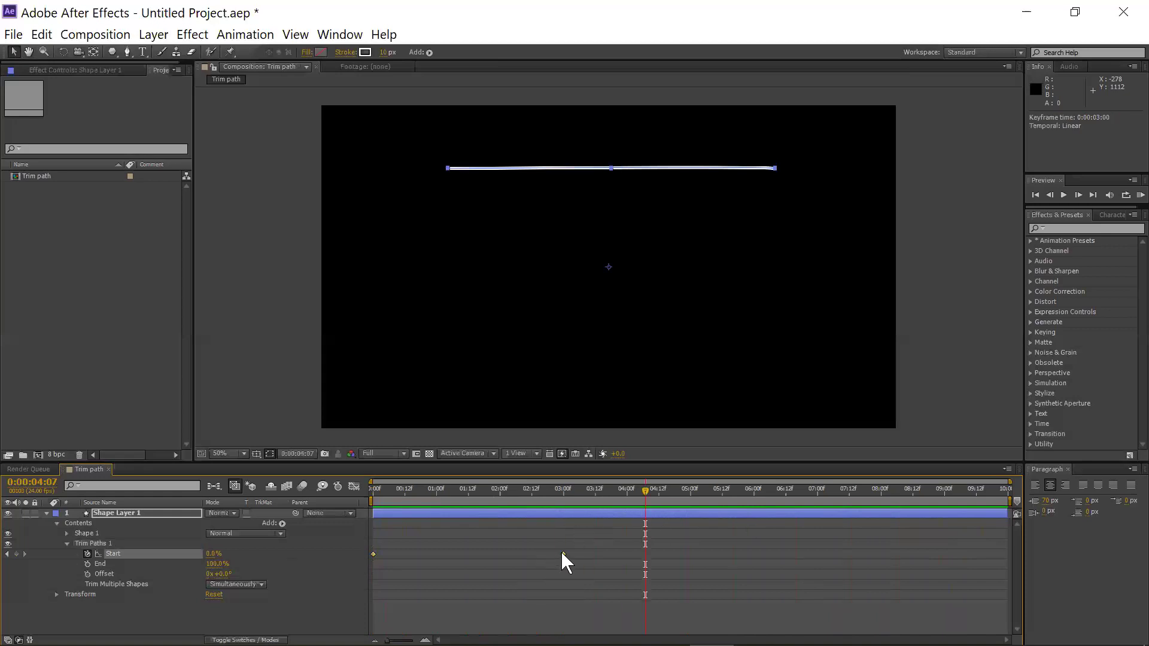
left_click_drag(563, 553, 557, 555)
left_click(47, 513)
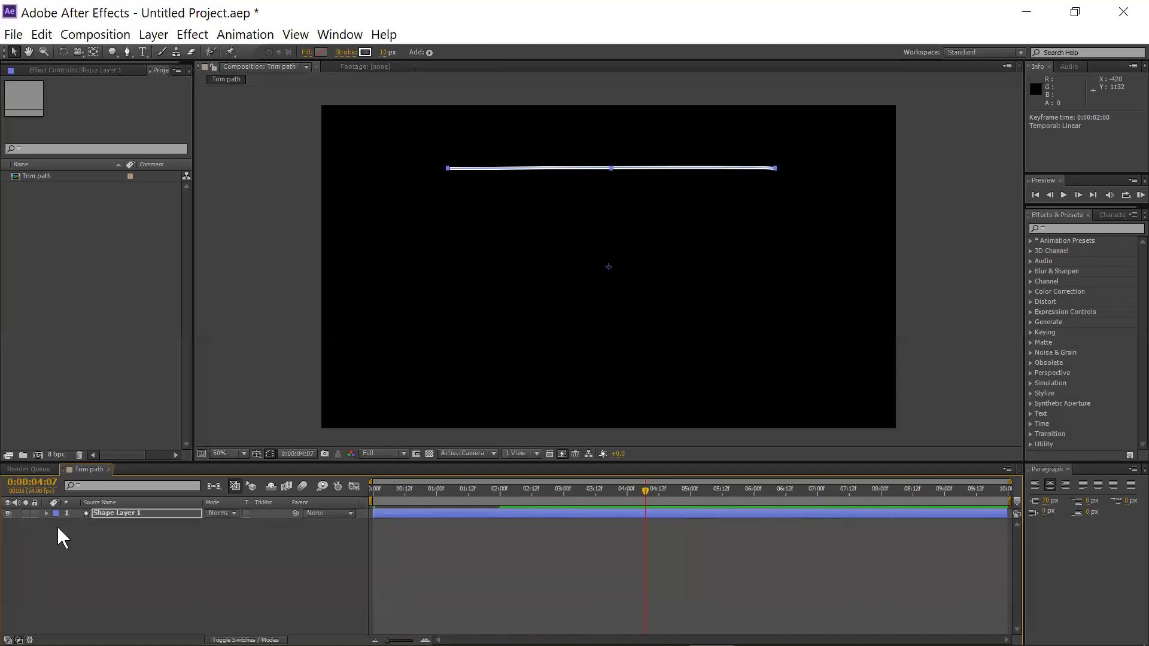
Try to draw a second horizontal line below the first within Shape Layer 1 with the Pen tool, and undo it
left_click(127, 51)
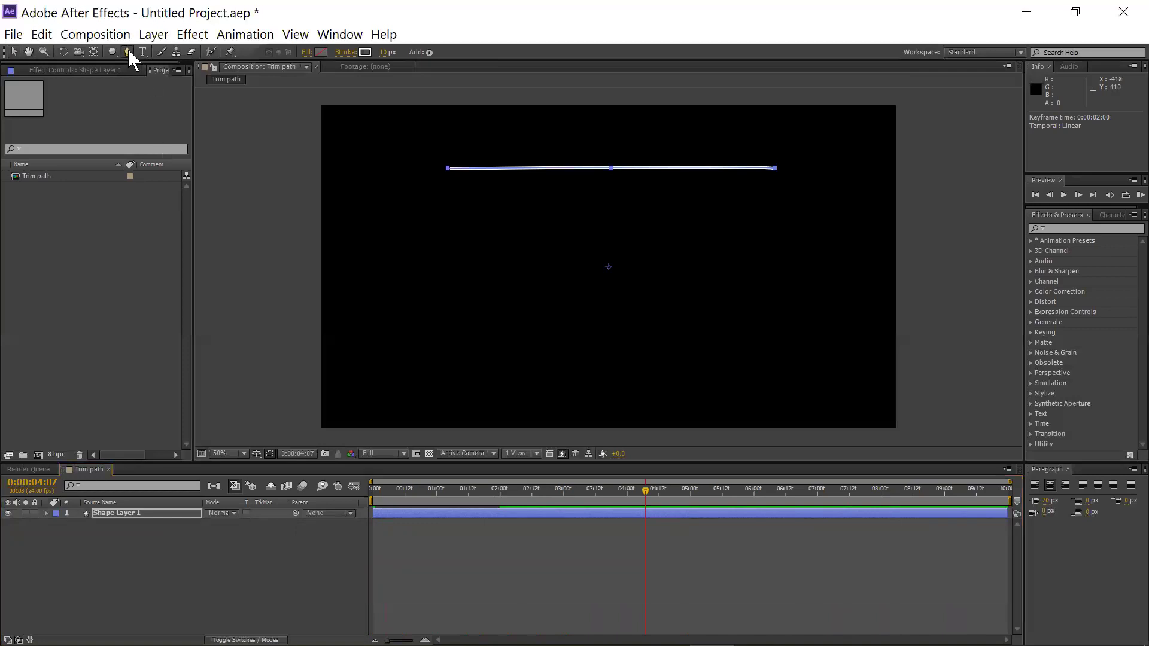
left_click(442, 235)
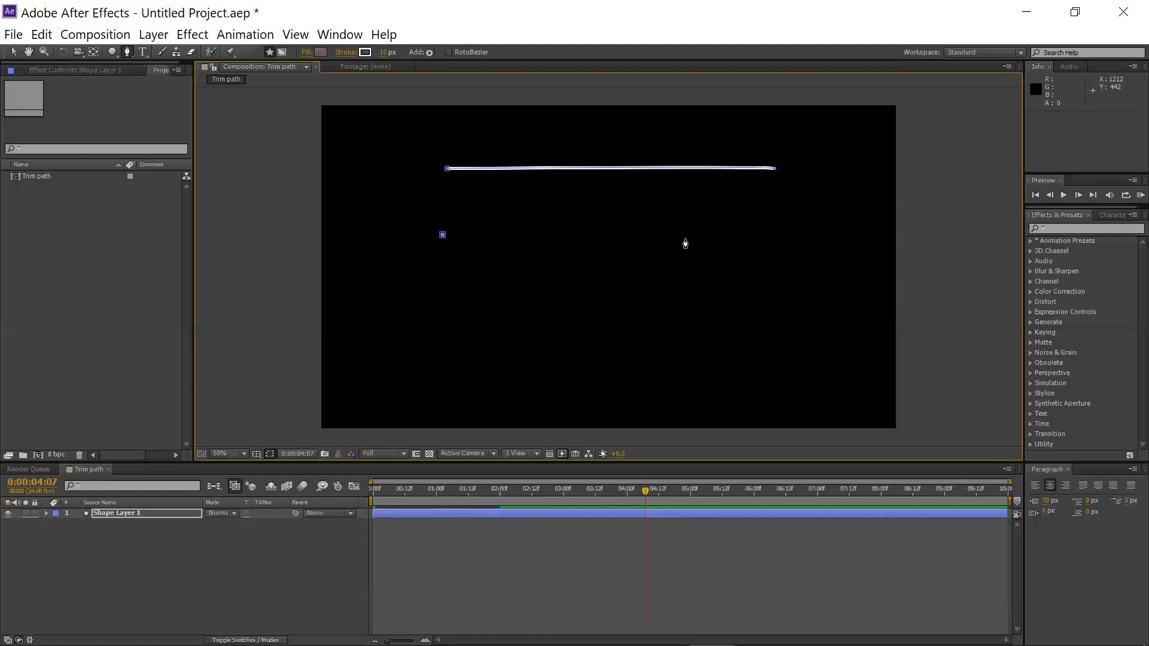
left_click(769, 237)
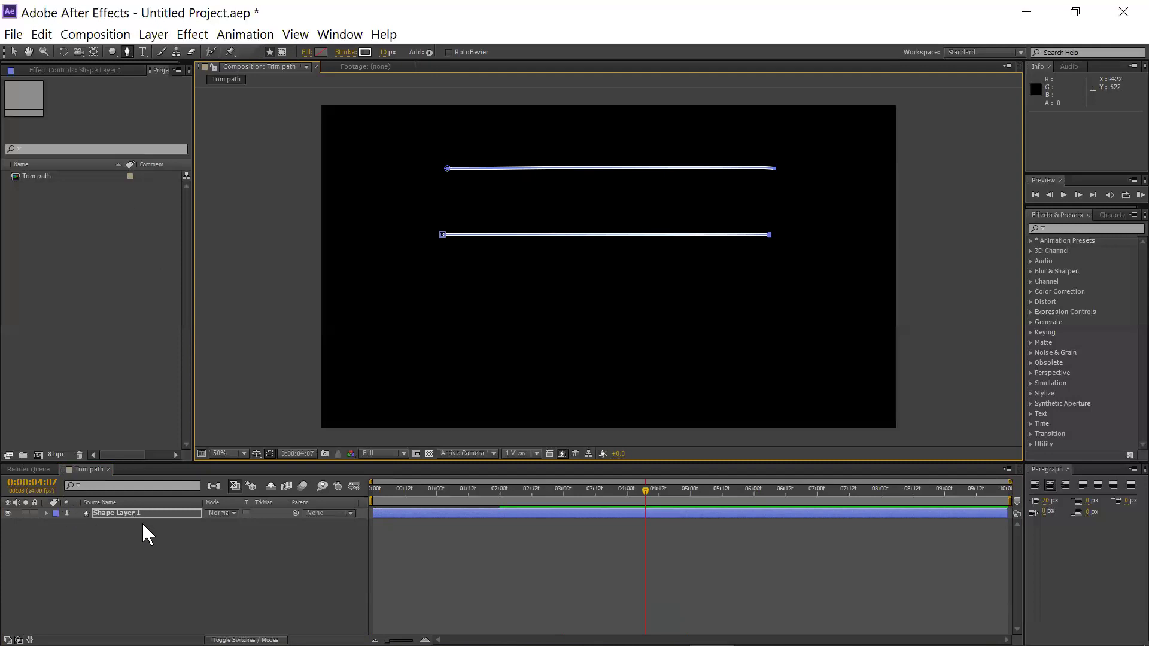
key("ctrl+z")
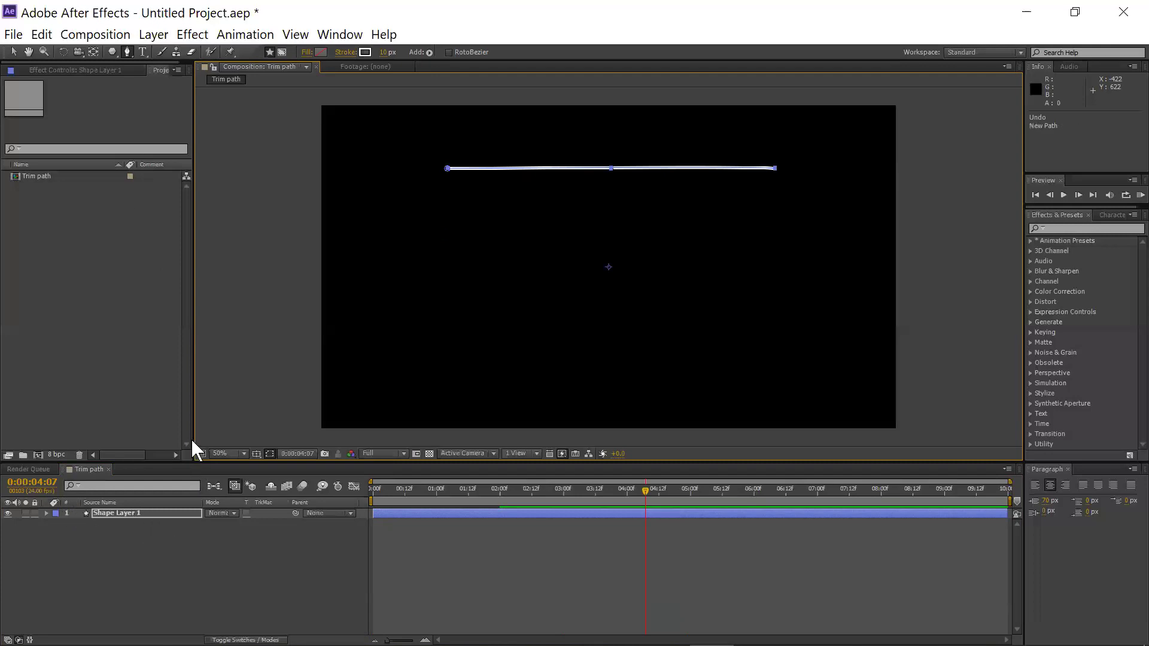
Deselect Shape Layer 1 and draw a straight horizontal line below the first one as a separate shape layer
left_click(124, 352)
left_click(113, 574)
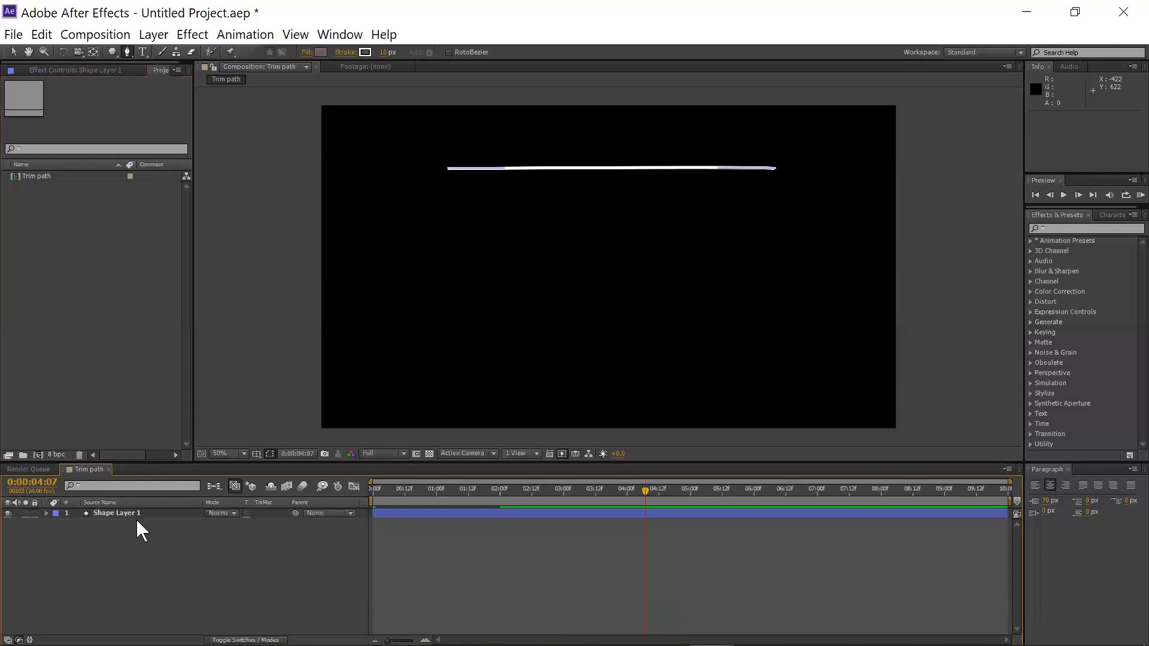
left_click(446, 234)
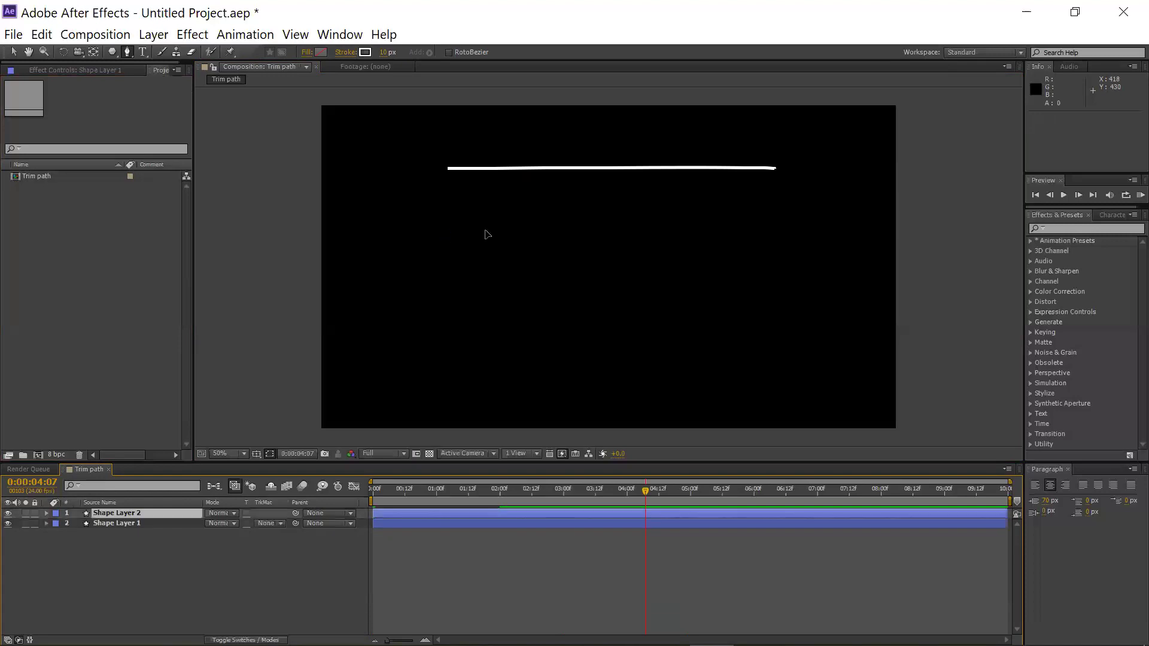
left_click(770, 233)
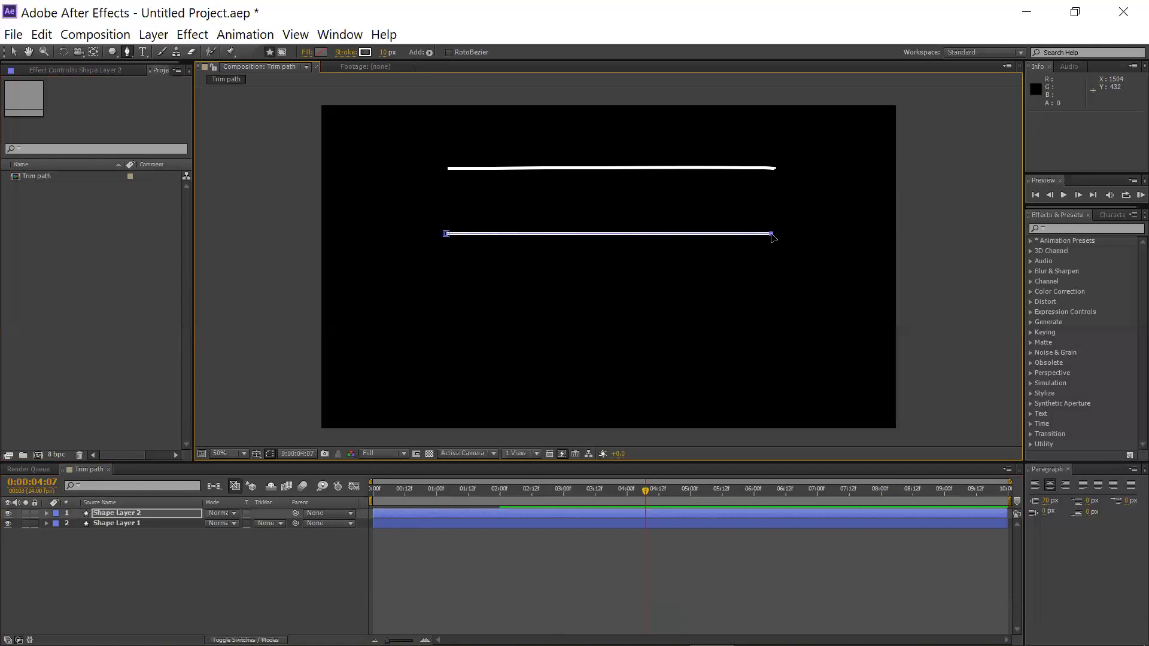
Add Trim Paths to Shape Layer 2 and expand the Trim Paths properties
left_click(46, 512)
left_click(110, 513)
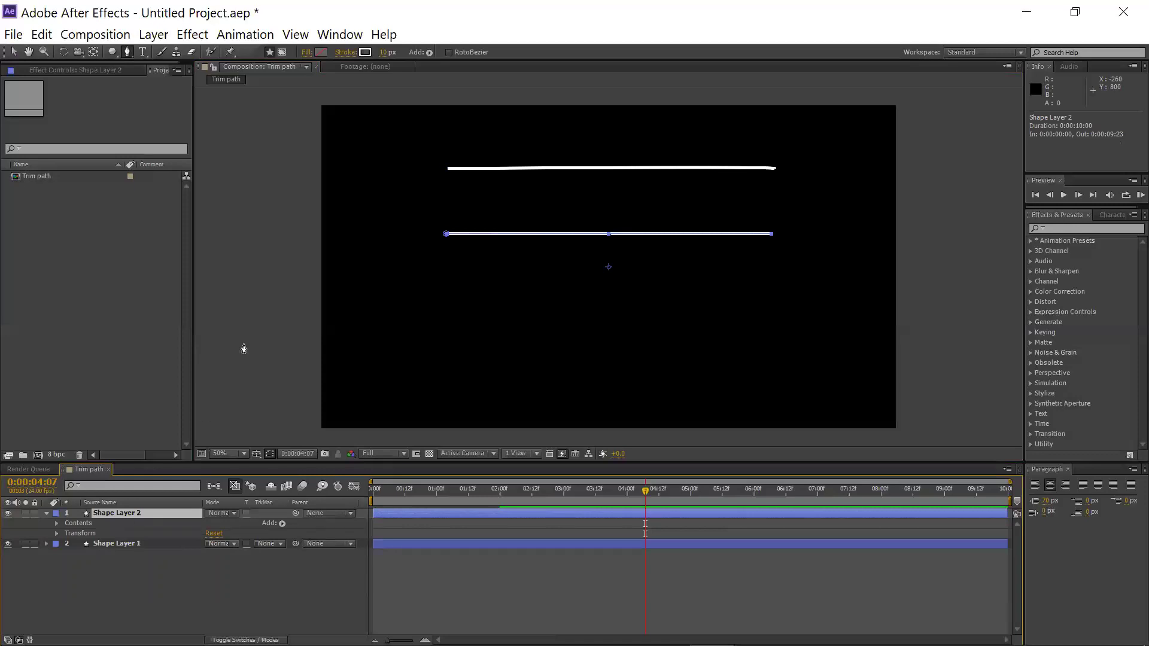
left_click(428, 53)
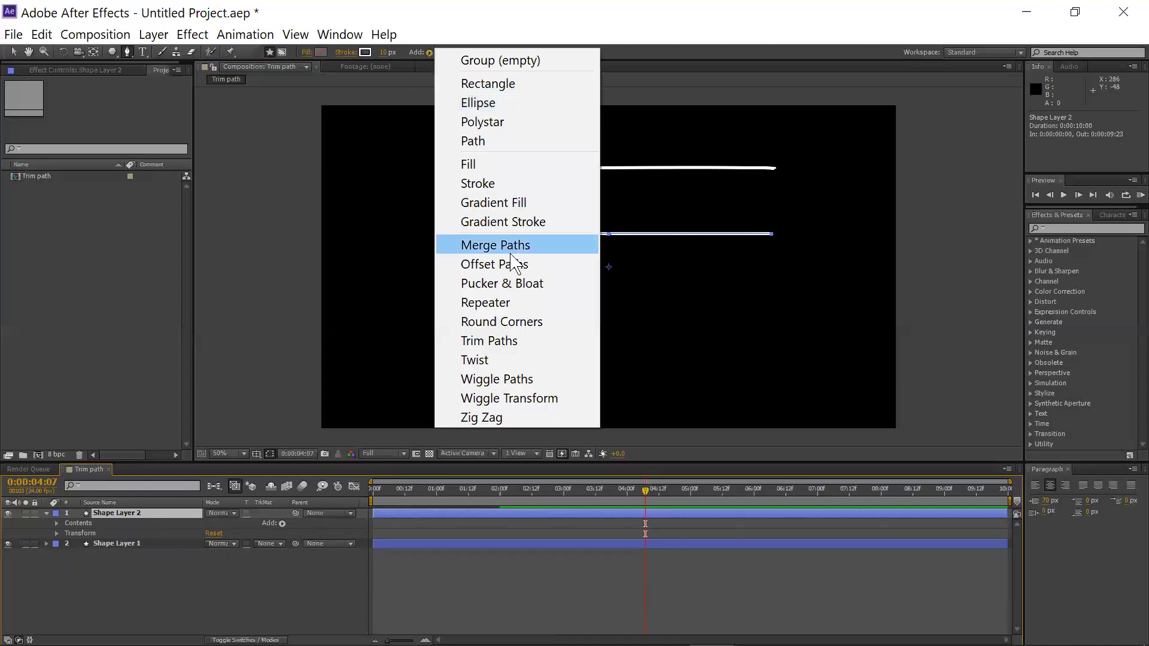
left_click(508, 341)
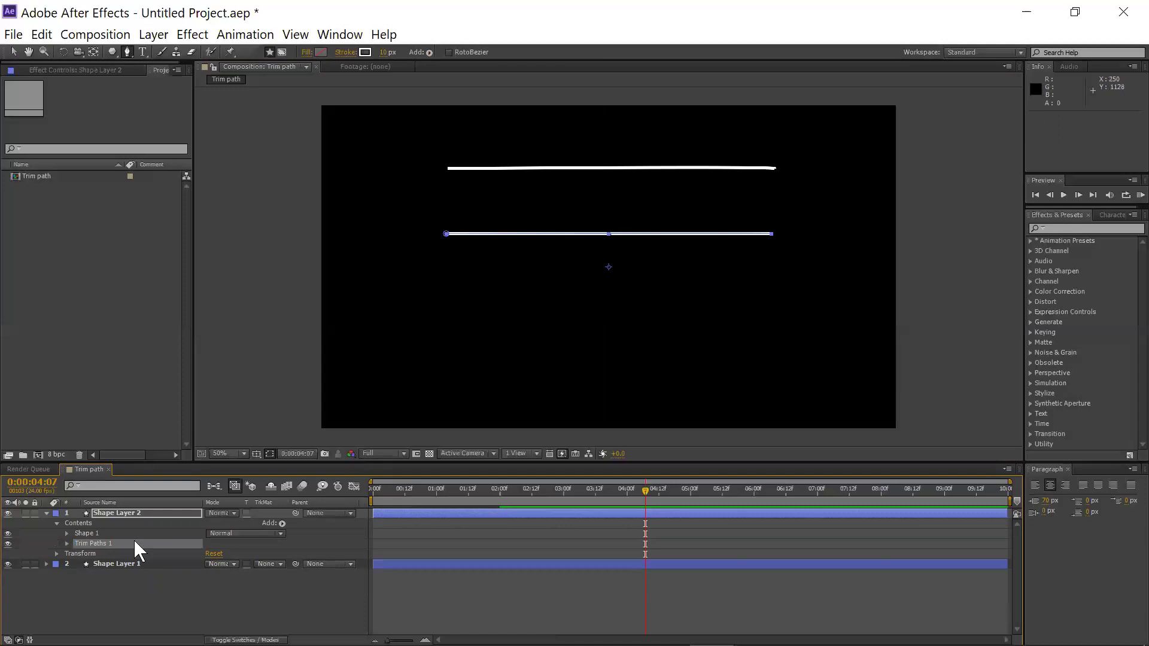
left_click(66, 543)
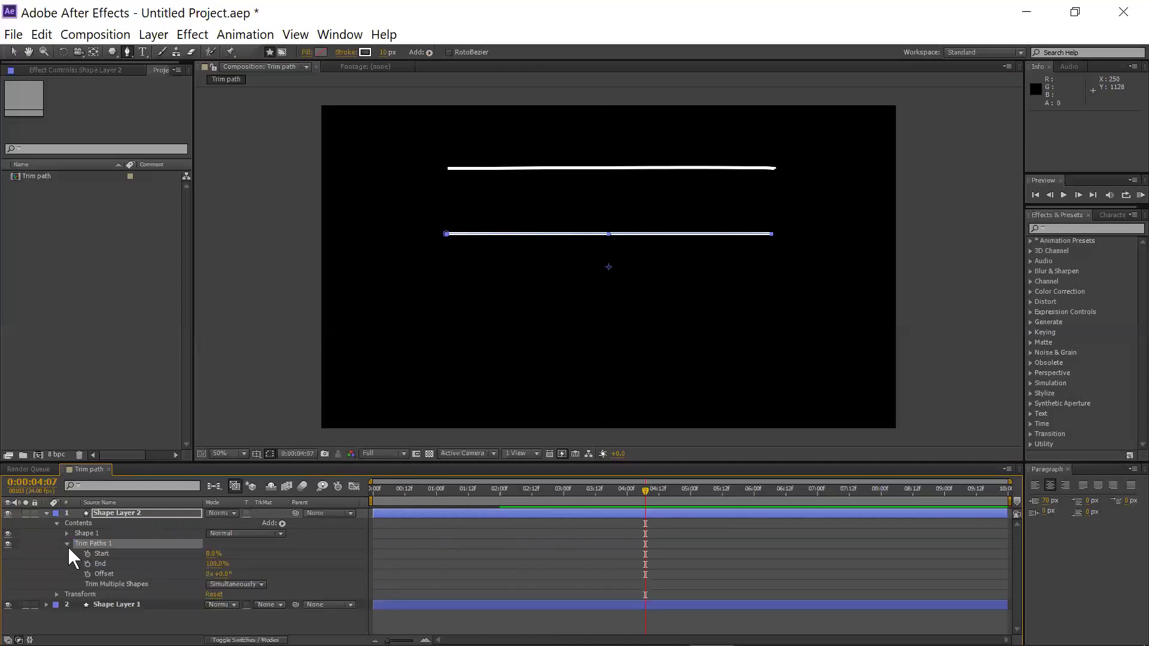
Keyframe the second line's End at 100% at 0:00:00:00 and fully trimmed away at 0:00:02:00, and play back the animation
left_click_drag(641, 489, 286, 506)
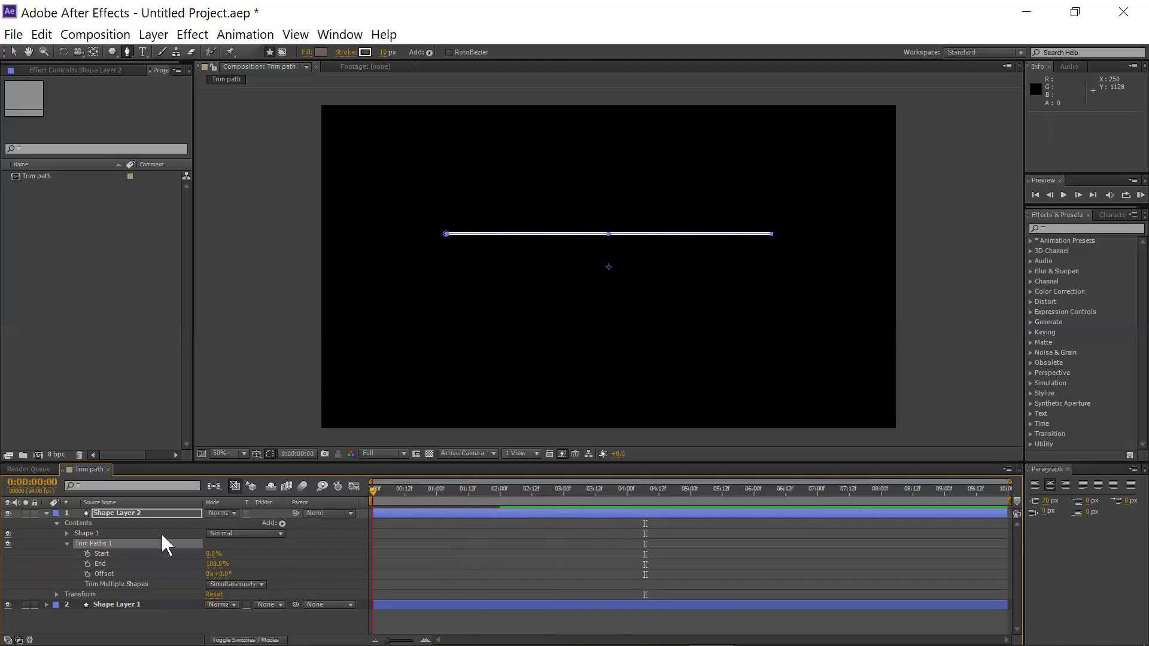
left_click(88, 565)
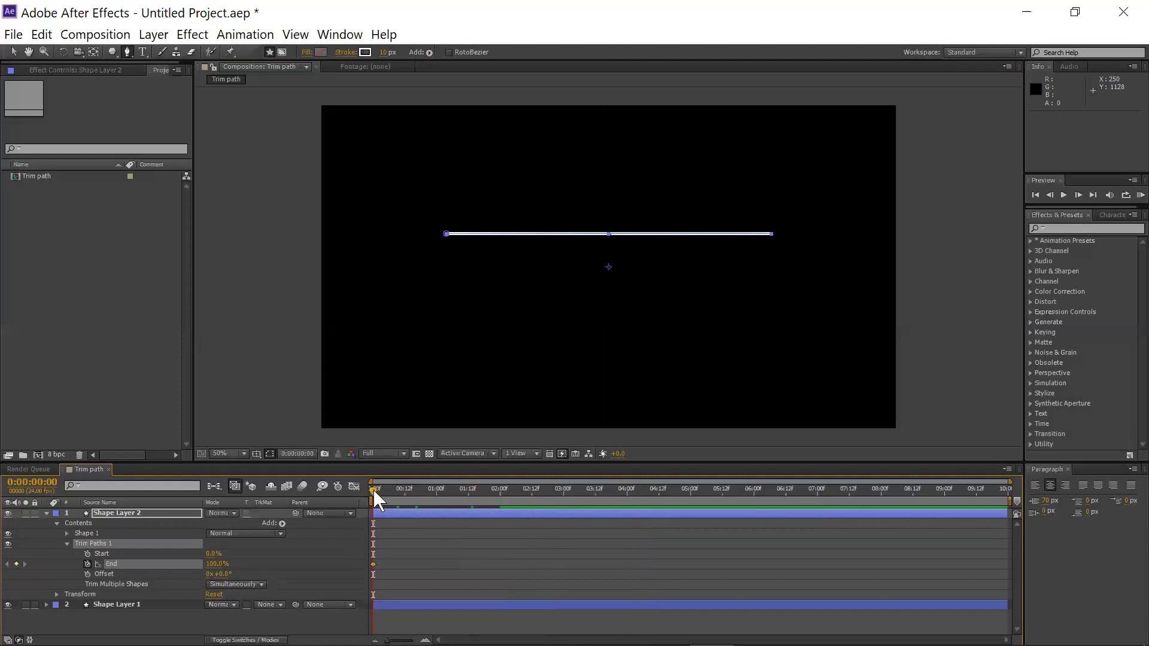
left_click_drag(383, 486, 509, 497)
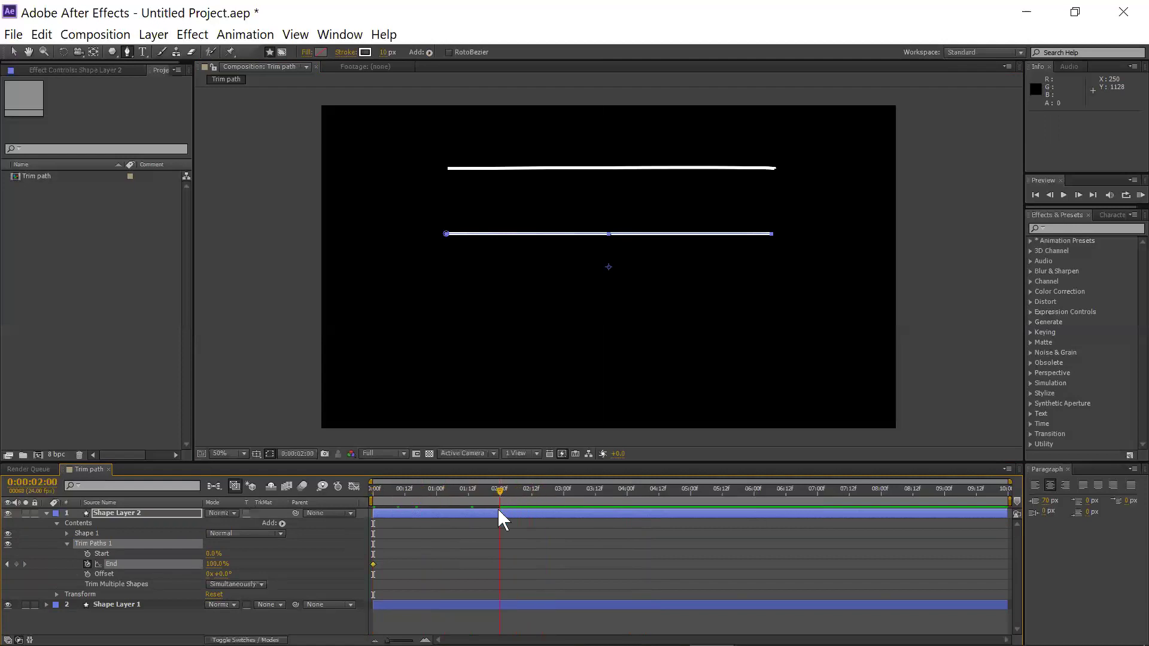
left_click_drag(213, 564, 133, 566)
mouse_move(497, 492)
left_mouse_down()
mouse_move(346, 489)
mouse_move(529, 486)
mouse_move(192, 480)
left_mouse_up()
key("space")
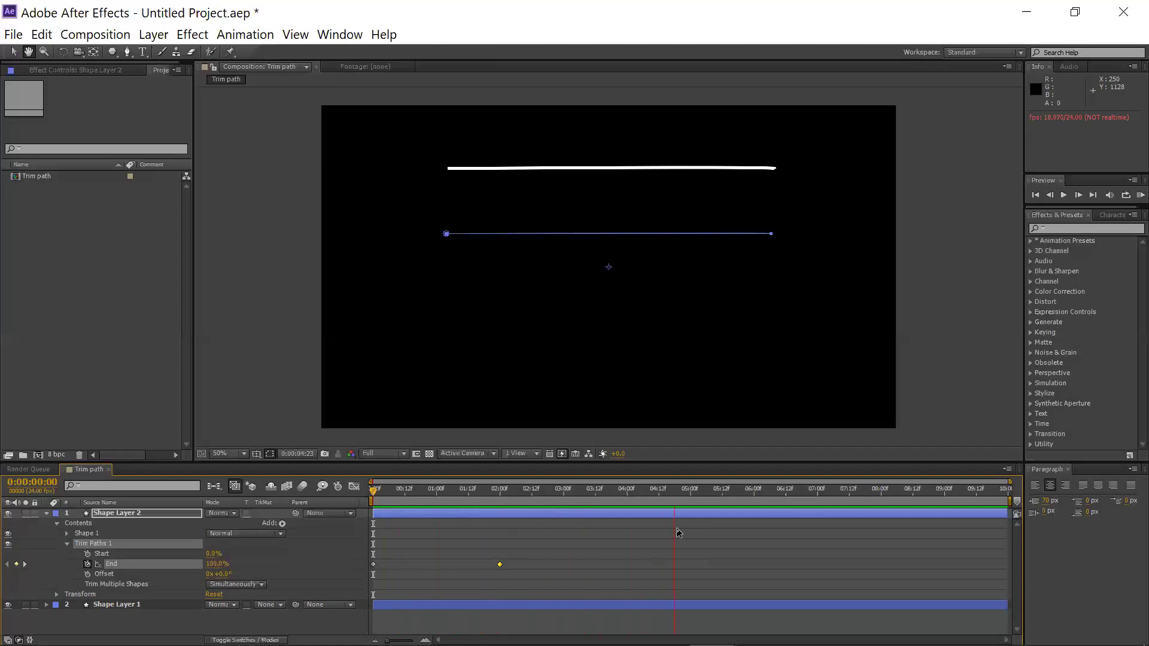
Collapse and deselect Shape Layer 2, and draw a nearly circular ellipse about 430 px wide in the composition's lower-left area
left_click(46, 513)
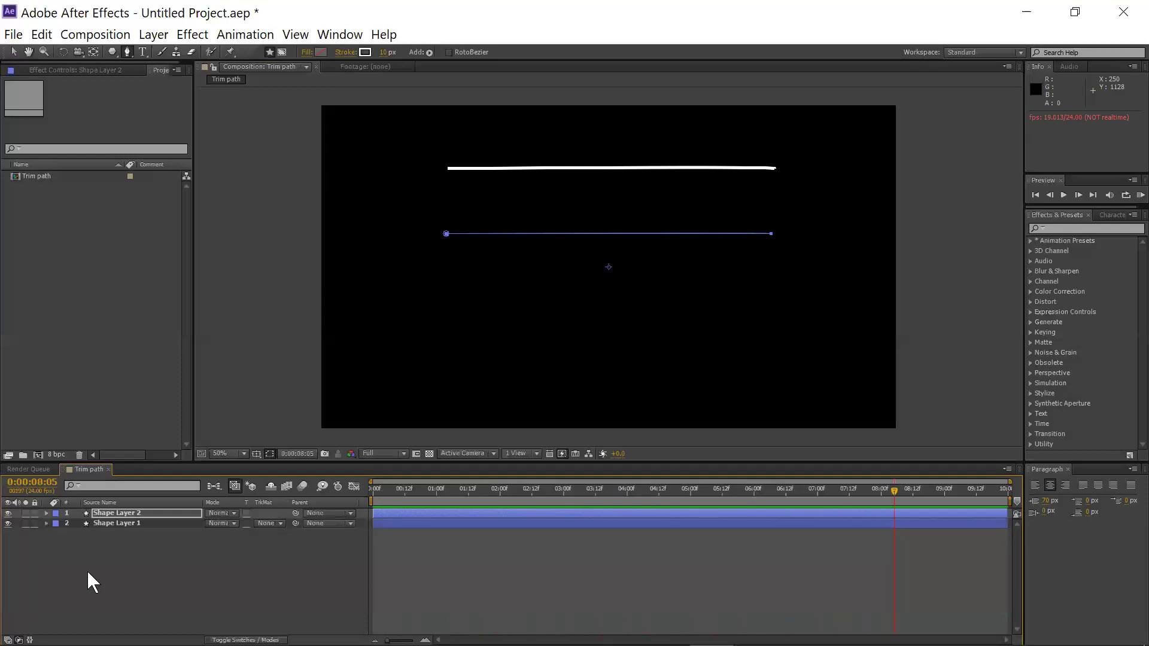
left_click(114, 578)
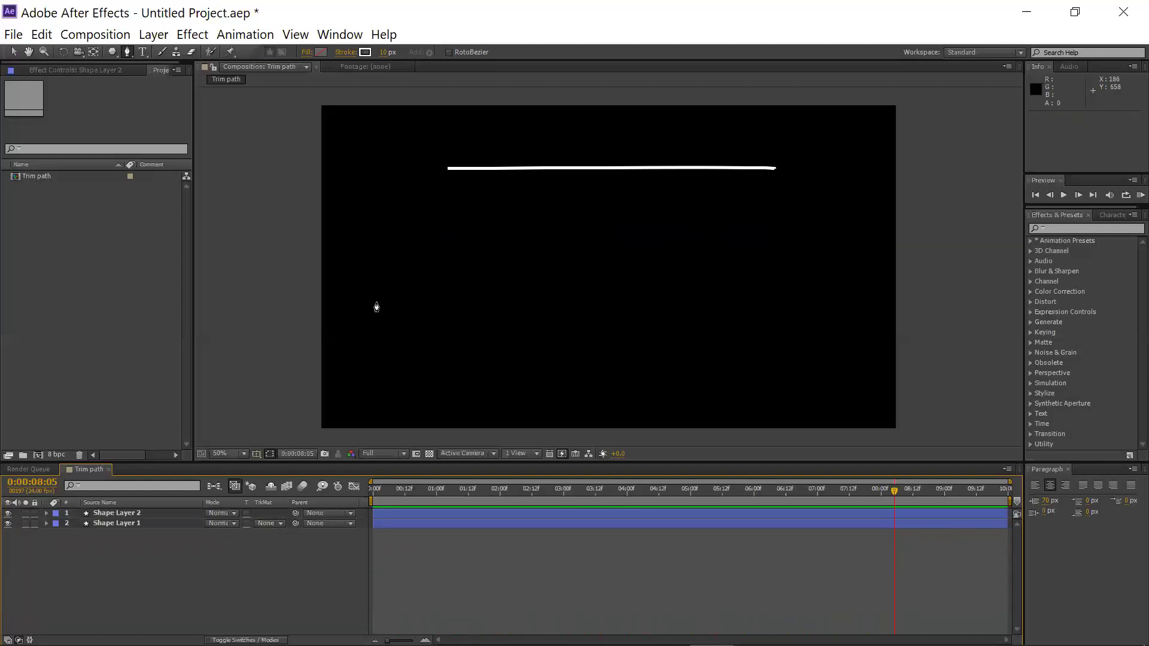
left_click(113, 51)
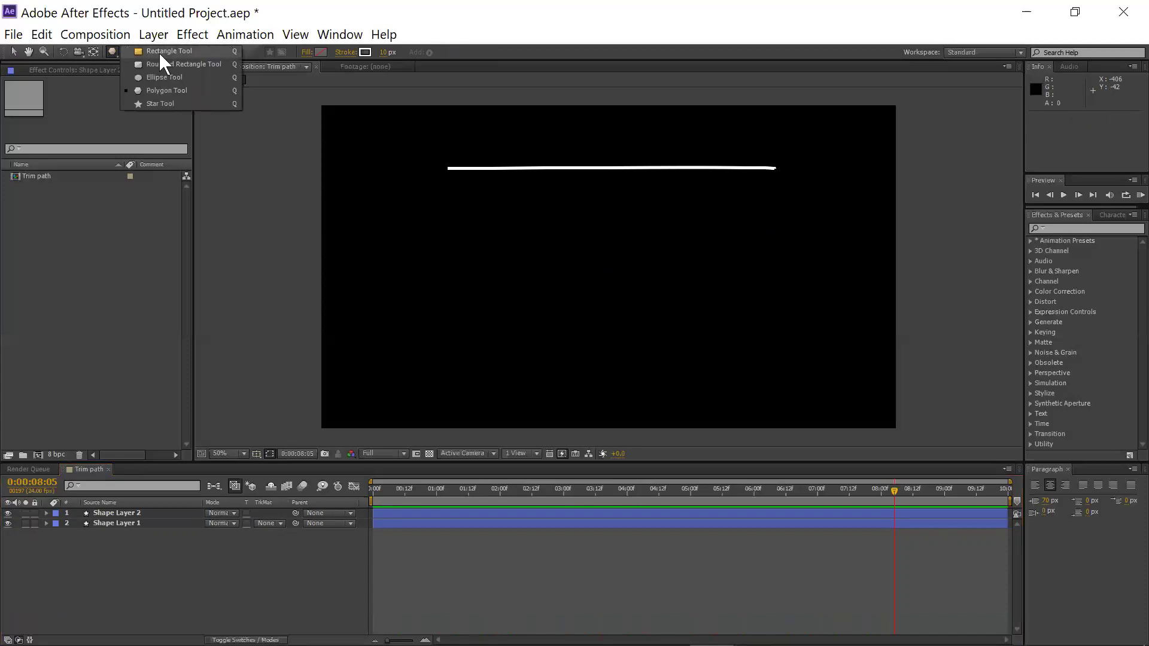
left_click(160, 77)
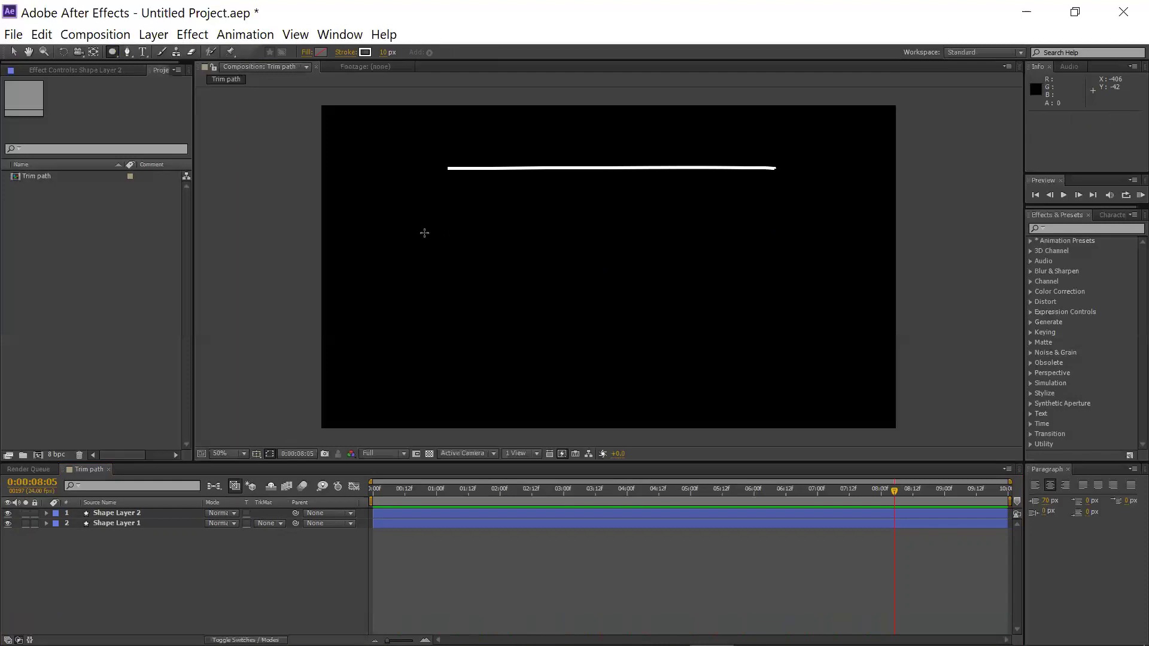
left_click_drag(395, 287, 524, 410)
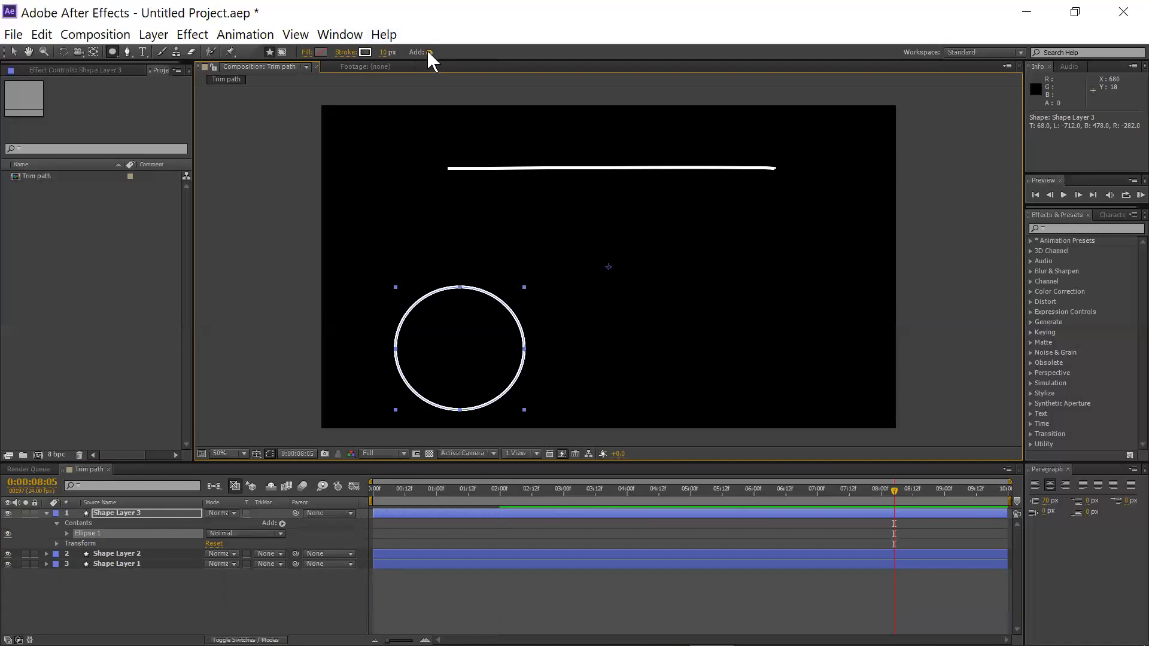
Add Trim Paths to the ellipse's Shape Layer 3 and expand the Trim Paths properties
left_click(120, 512)
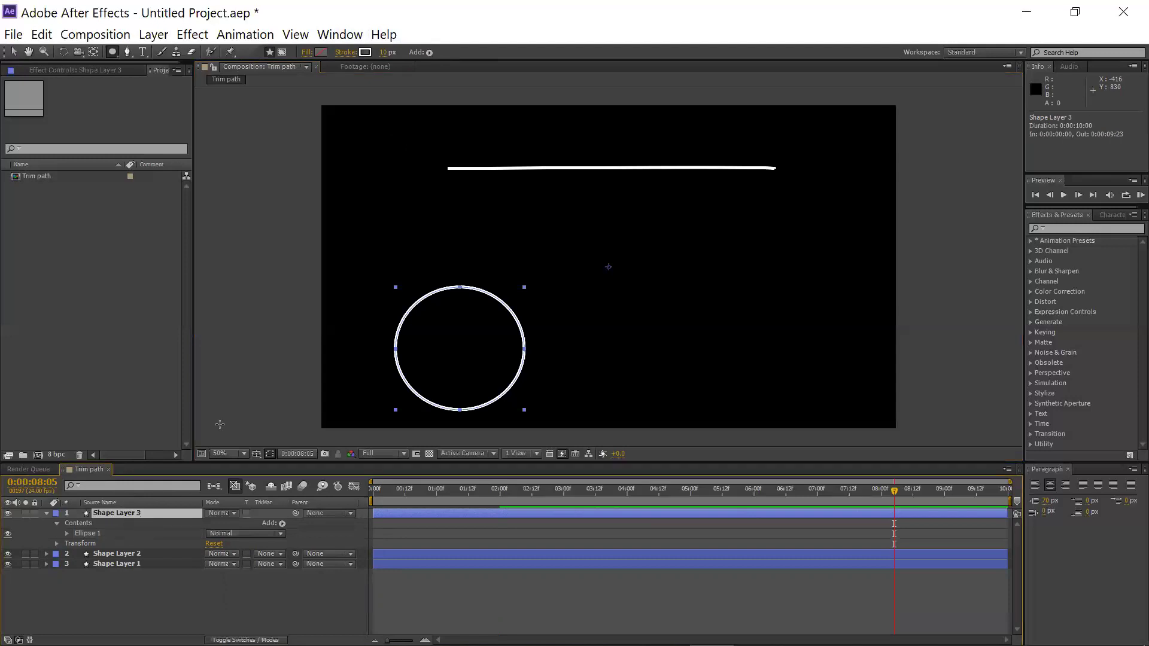
left_click(429, 52)
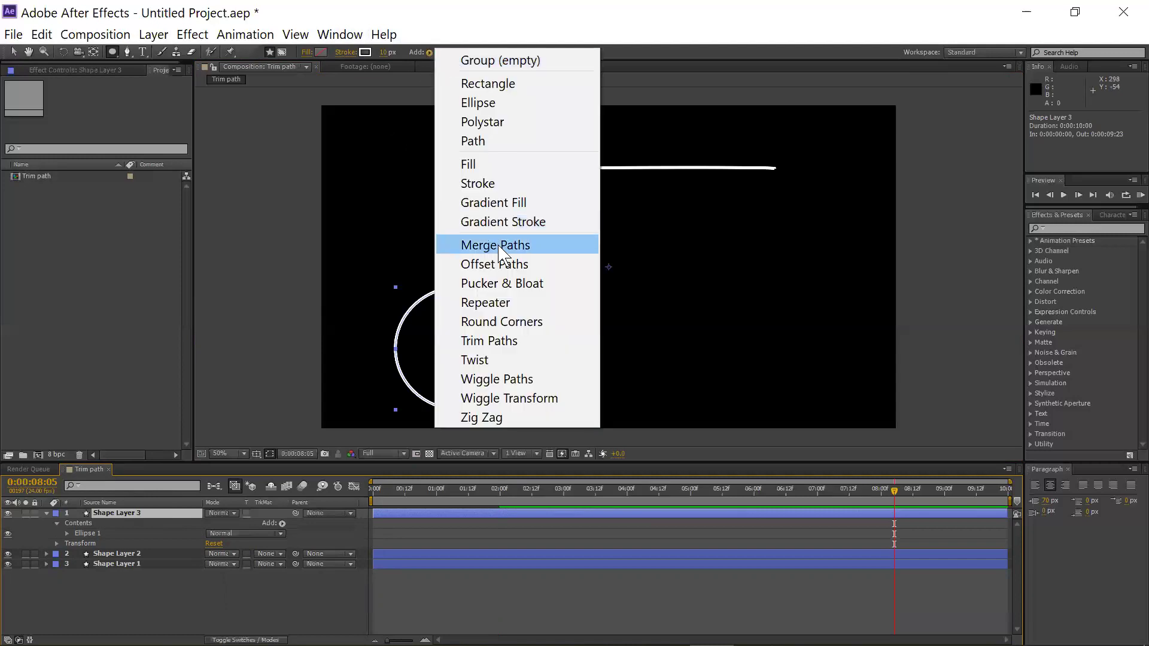
left_click(517, 344)
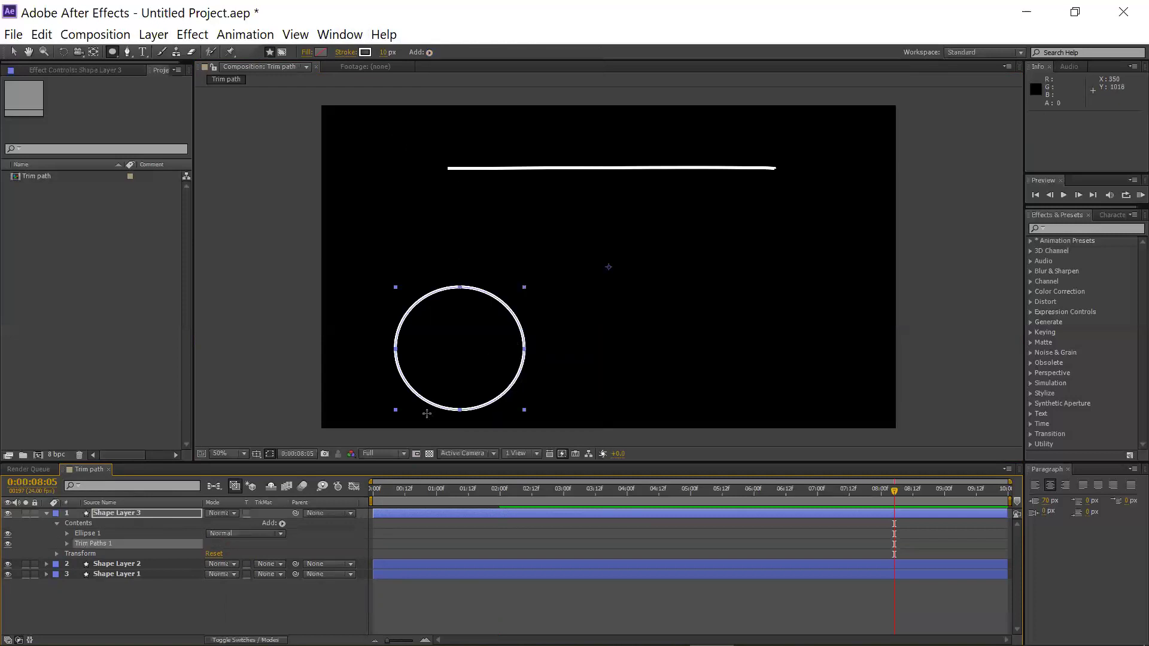
left_click(67, 542)
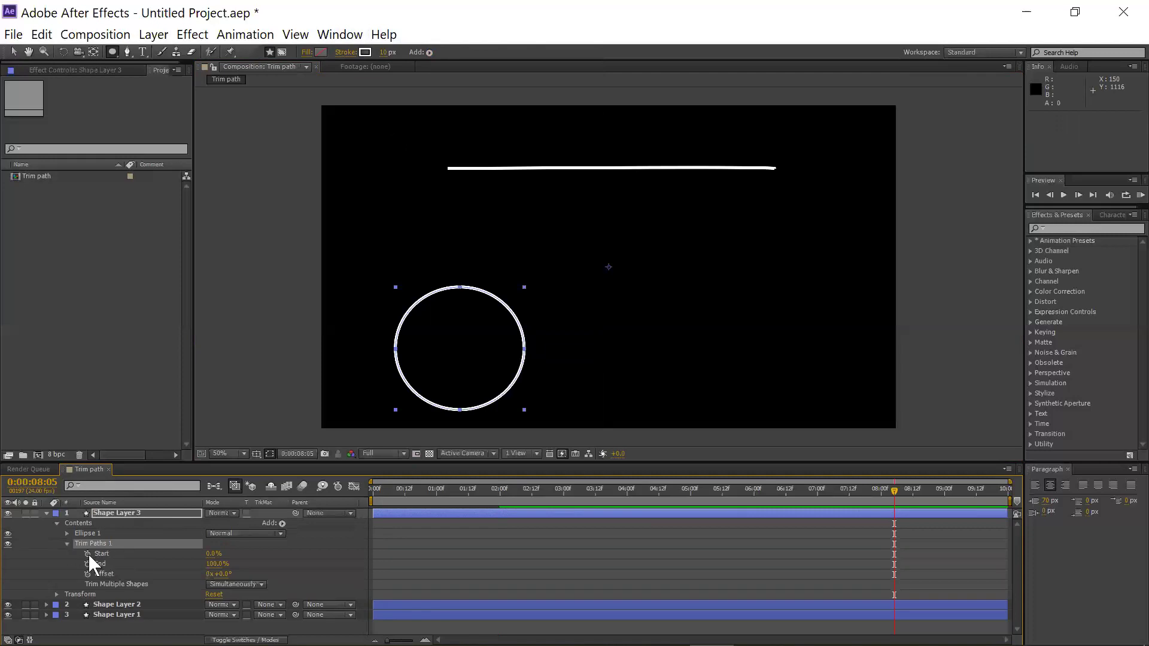
Keyframe the ellipse's Trim Paths Start at 0% at 0:00:03:00 and at 100% at 0:00:01:00
left_click(86, 553)
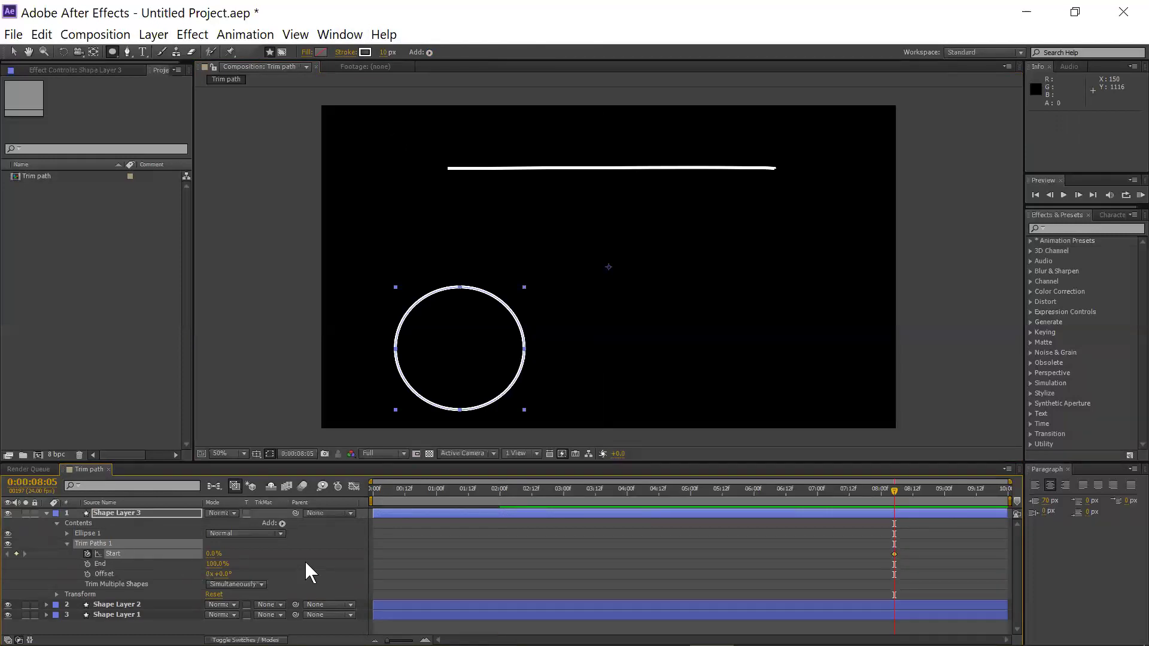
left_click(87, 553)
left_click(426, 489)
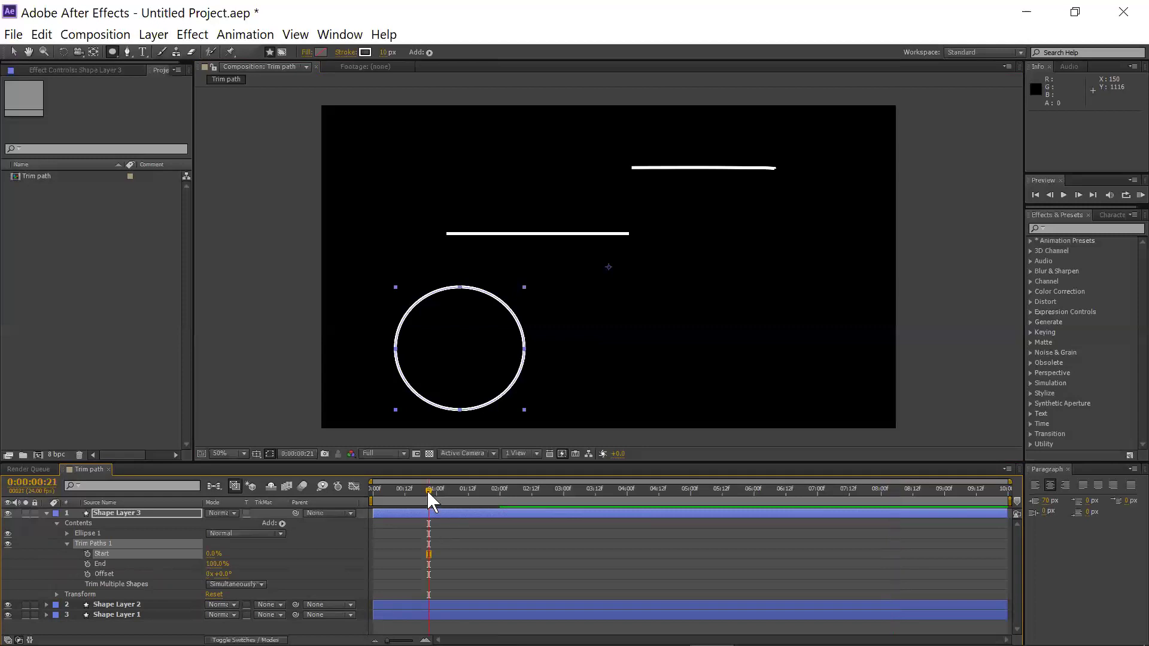
left_click_drag(361, 490, 568, 505)
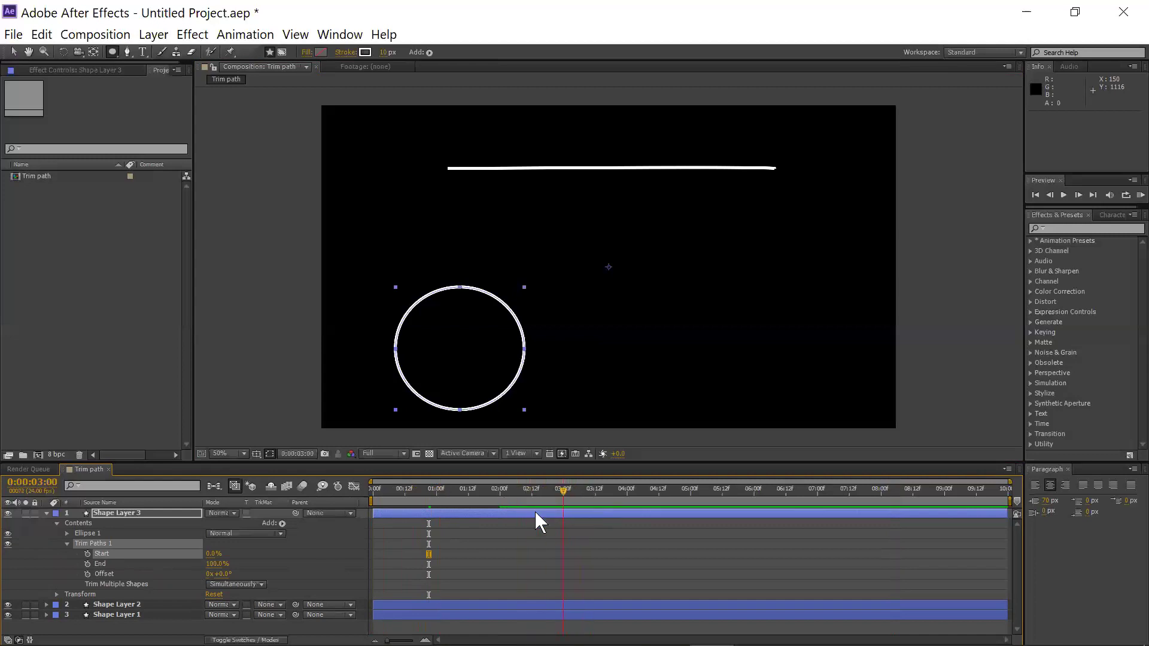
left_click(88, 554)
left_click_drag(561, 488, 432, 490)
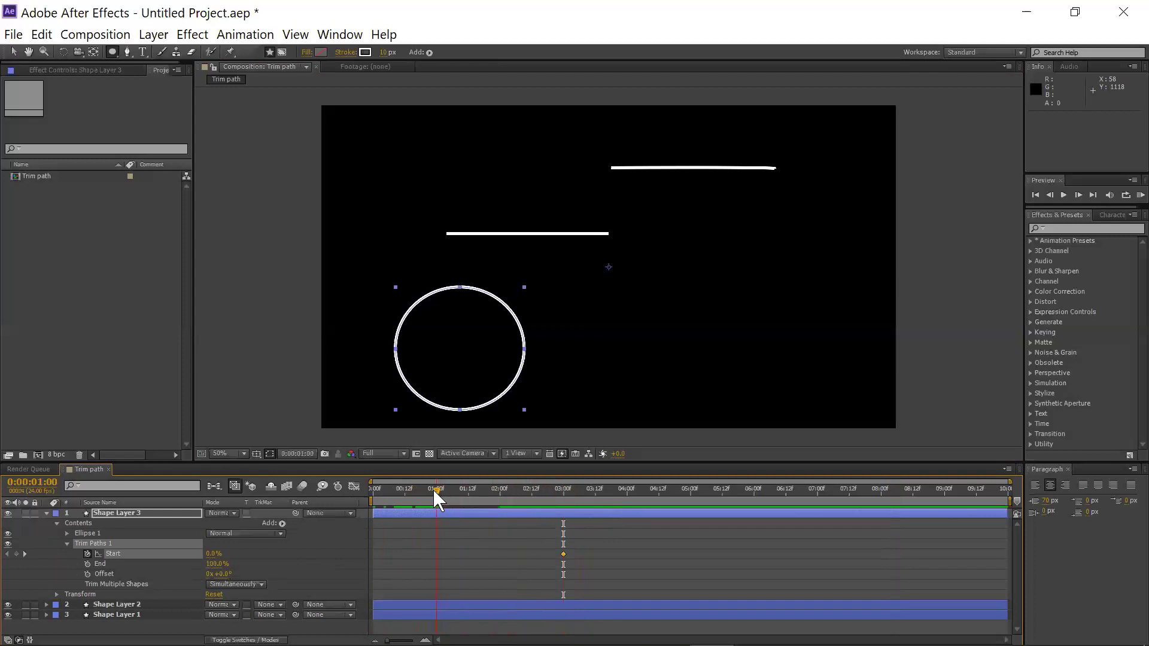
left_click_drag(213, 554, 276, 549)
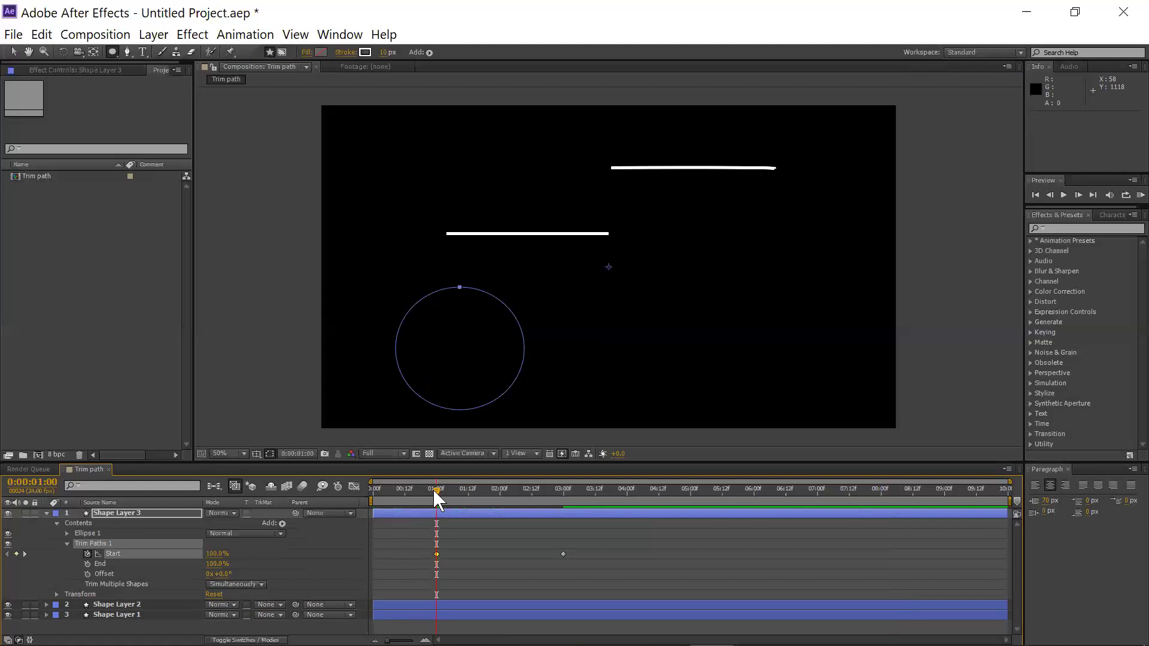
Scrub through and play back the first ellipse's Trim Paths animation between 0:00:01:00 and 0:00:03:00
mouse_move(441, 489)
left_mouse_down()
mouse_move(577, 494)
mouse_move(347, 499)
mouse_move(559, 500)
left_mouse_up()
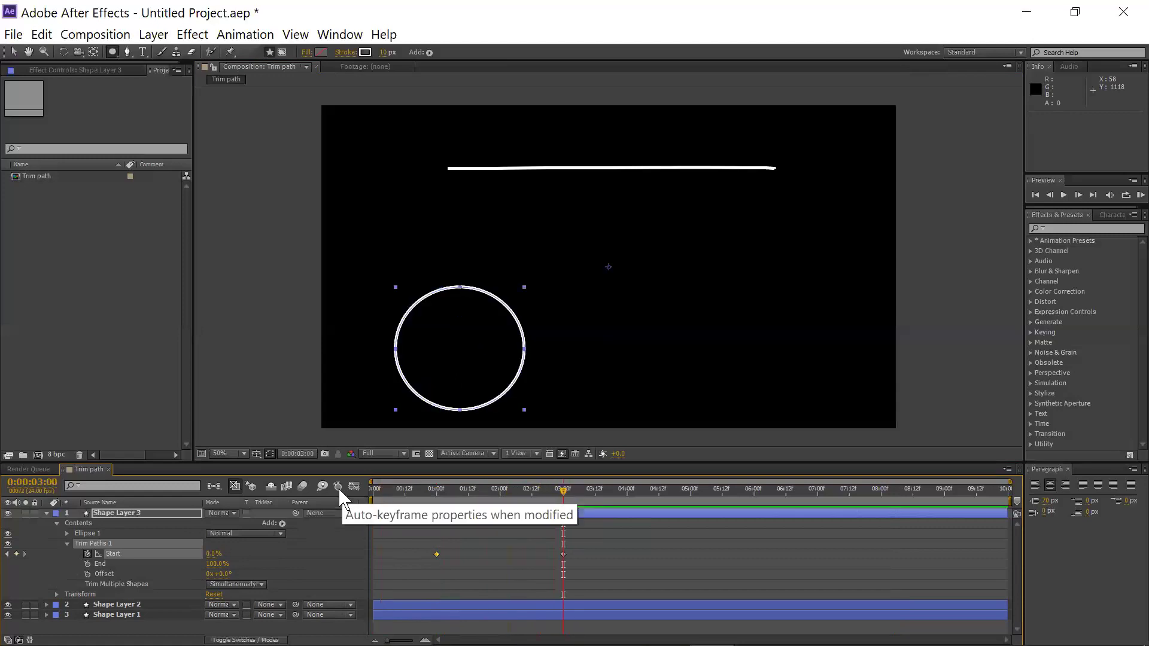
key("space")
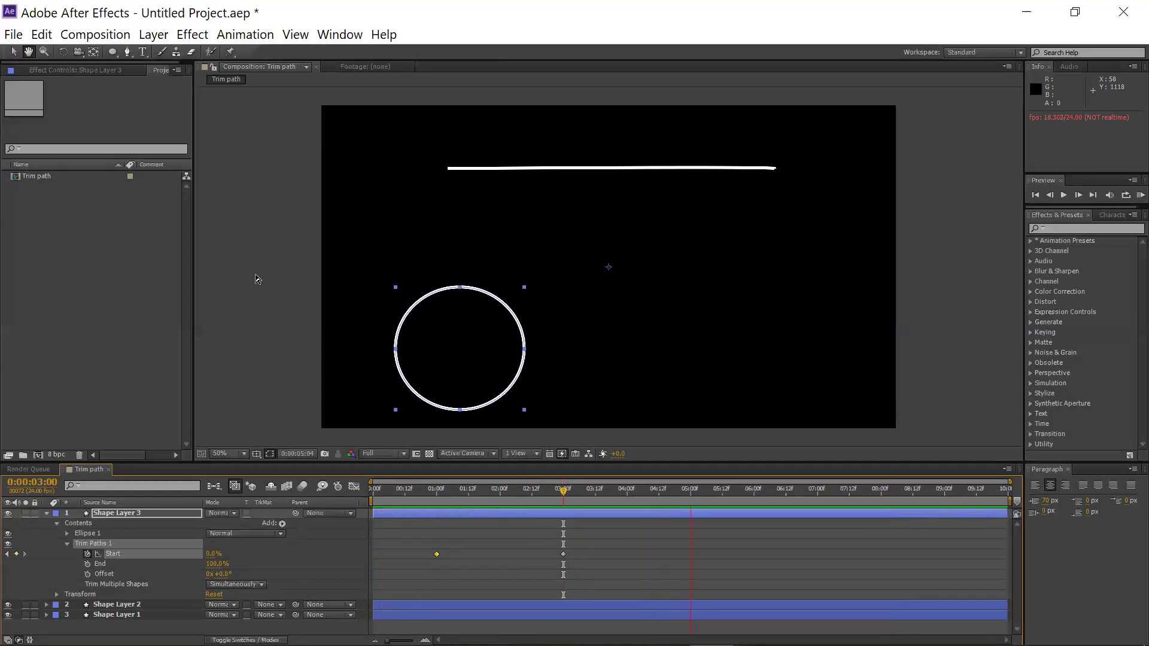
left_click(458, 492)
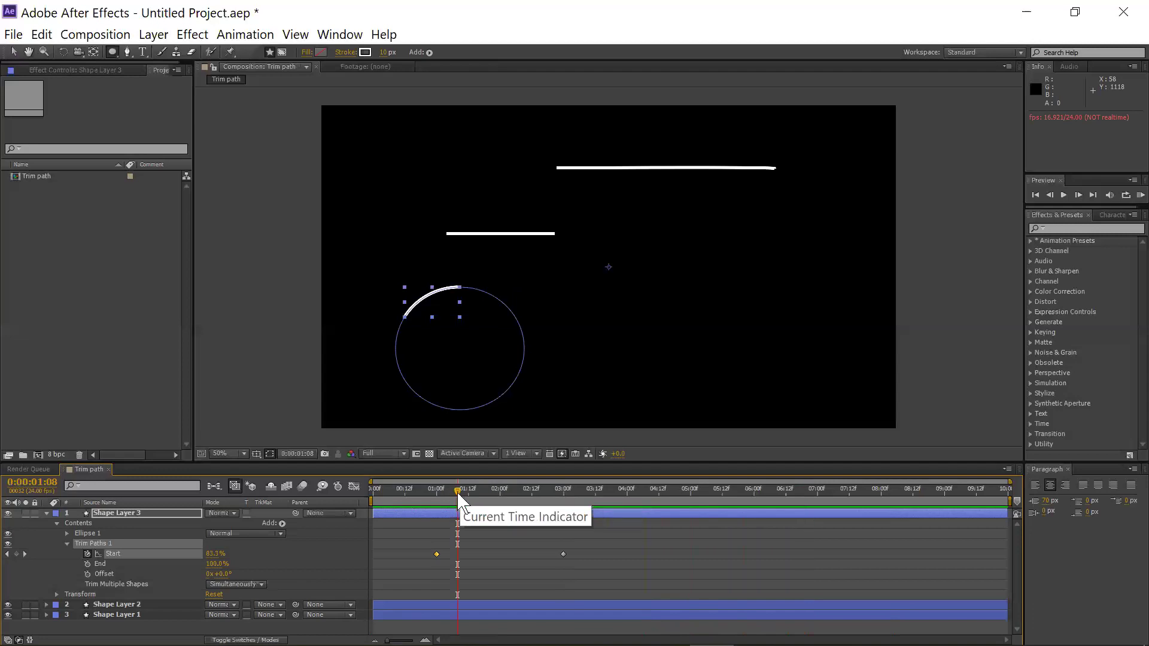
mouse_move(429, 485)
left_mouse_down()
mouse_move(410, 486)
mouse_move(577, 484)
mouse_move(400, 490)
mouse_move(569, 490)
mouse_move(415, 507)
mouse_move(577, 500)
mouse_move(431, 499)
mouse_move(553, 496)
left_mouse_up()
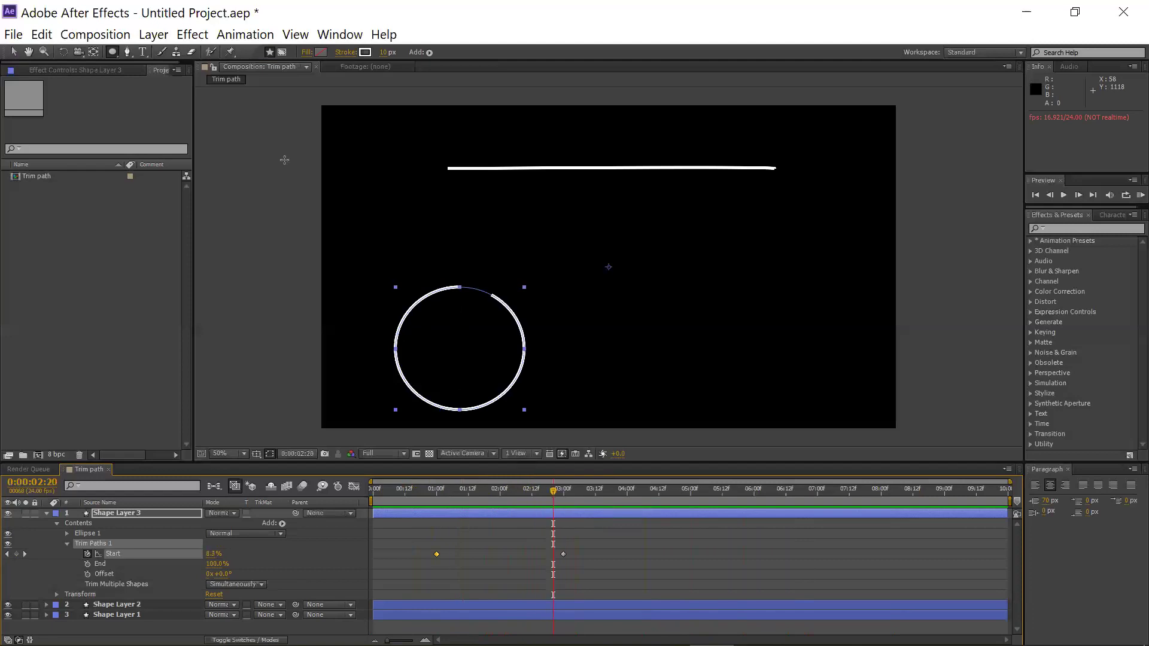
Collapse and deselect Shape Layer 3, draw a circle about 420 px wide, and align it beside the first ellipse
left_click(47, 513)
left_click(118, 558)
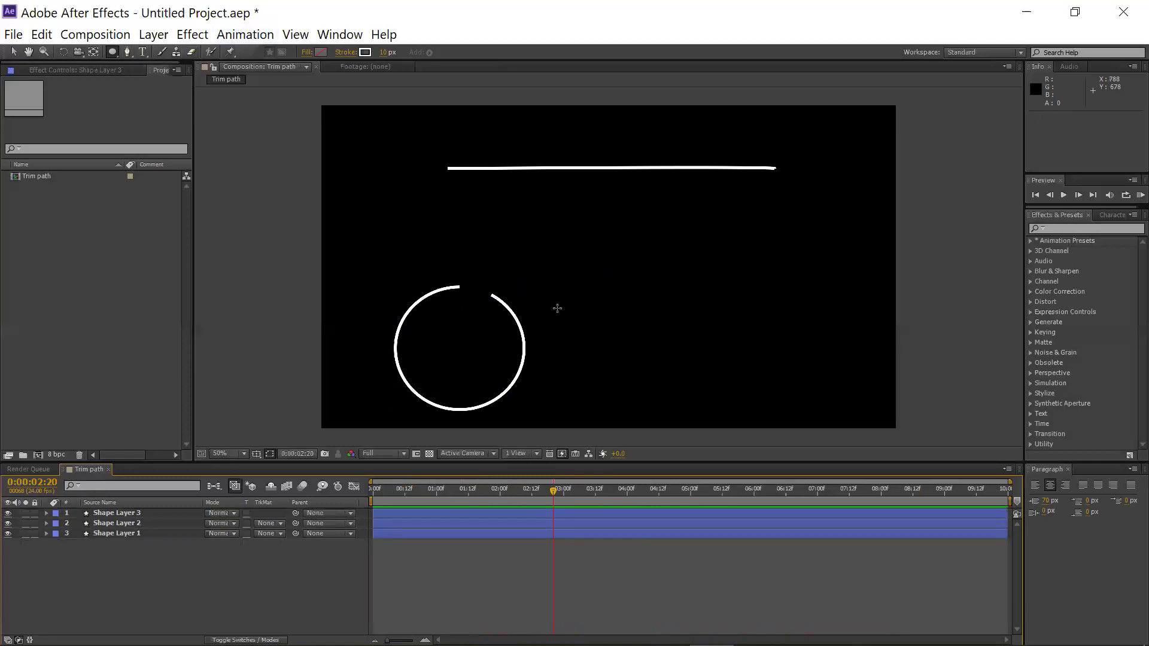
left_click_drag(579, 291, 705, 393)
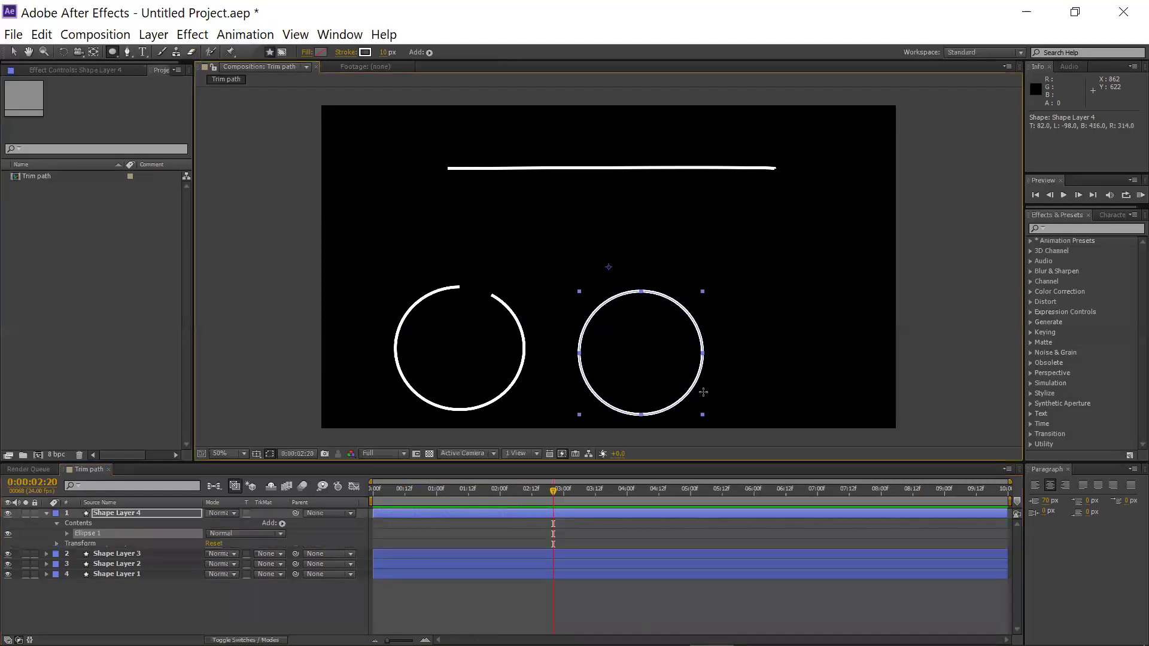
left_click(14, 53)
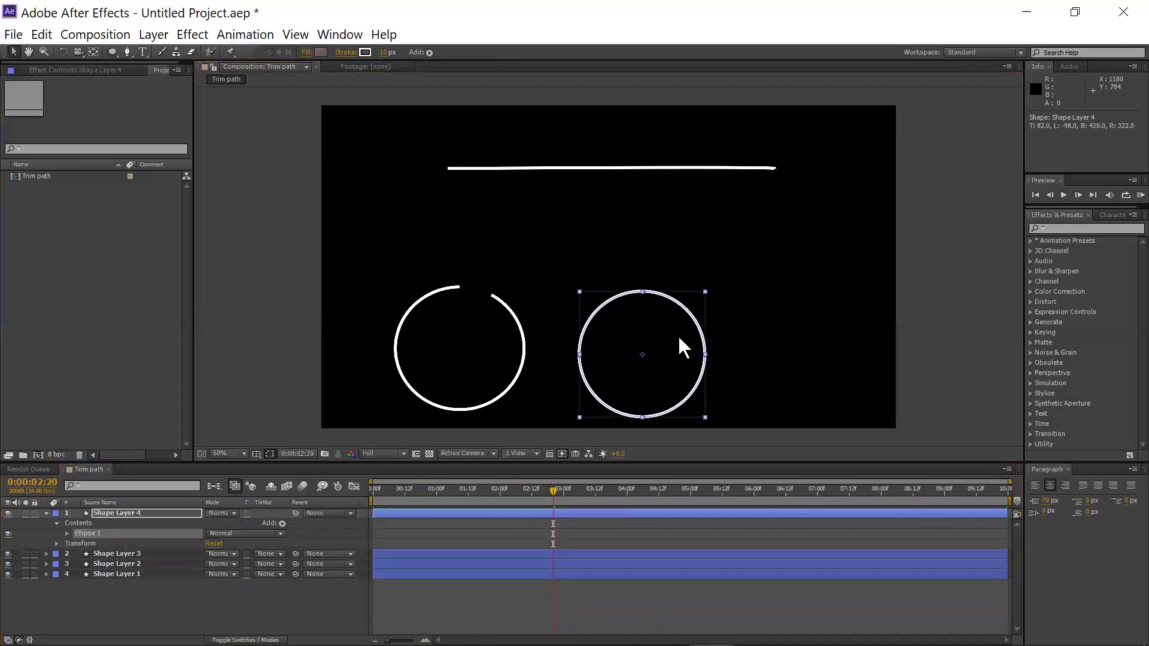
left_click_drag(696, 327, 680, 319)
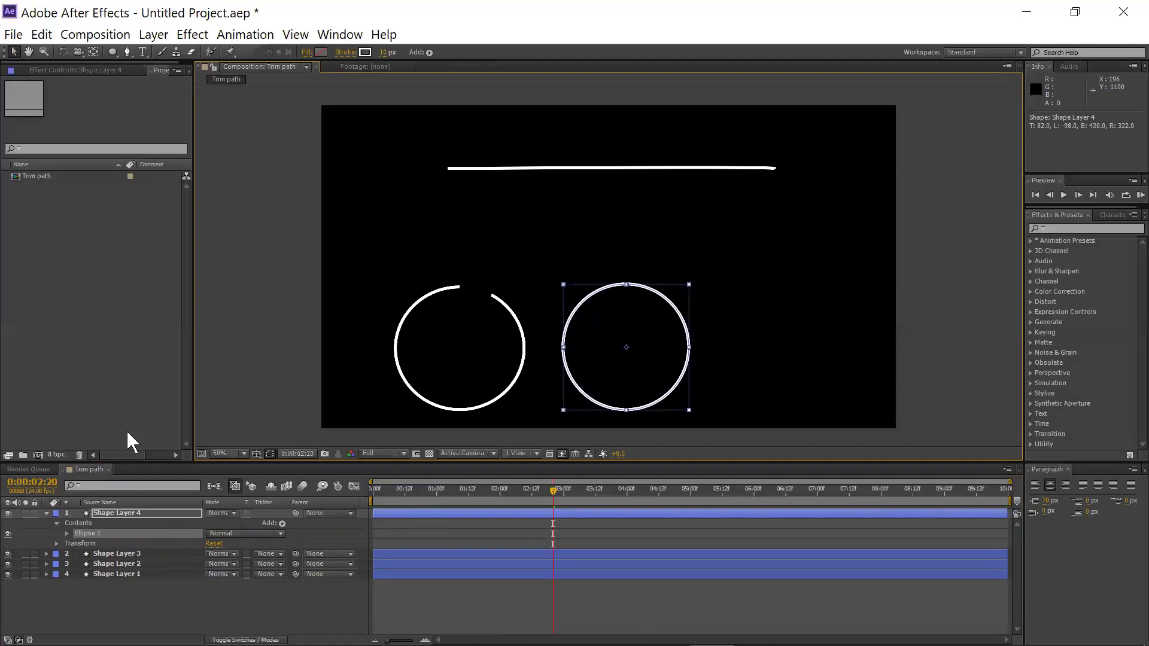
Add Trim Paths to the new circle on Shape Layer 4 and expand its properties with the time at 0:00:03:00
left_click(425, 51)
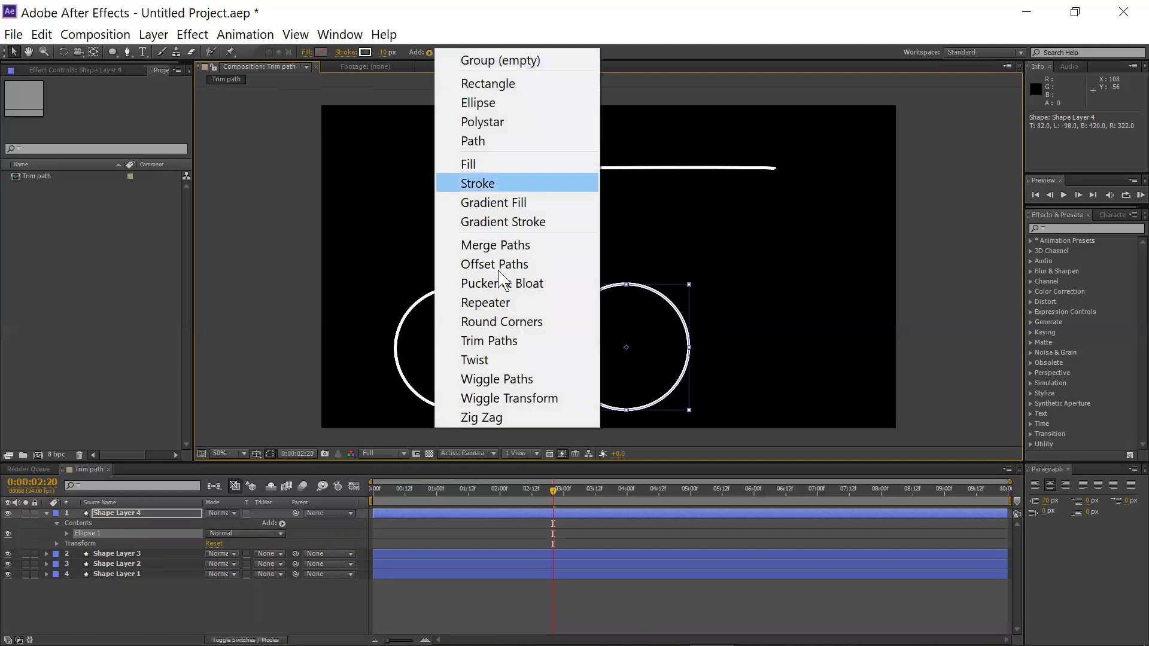
left_click(489, 341)
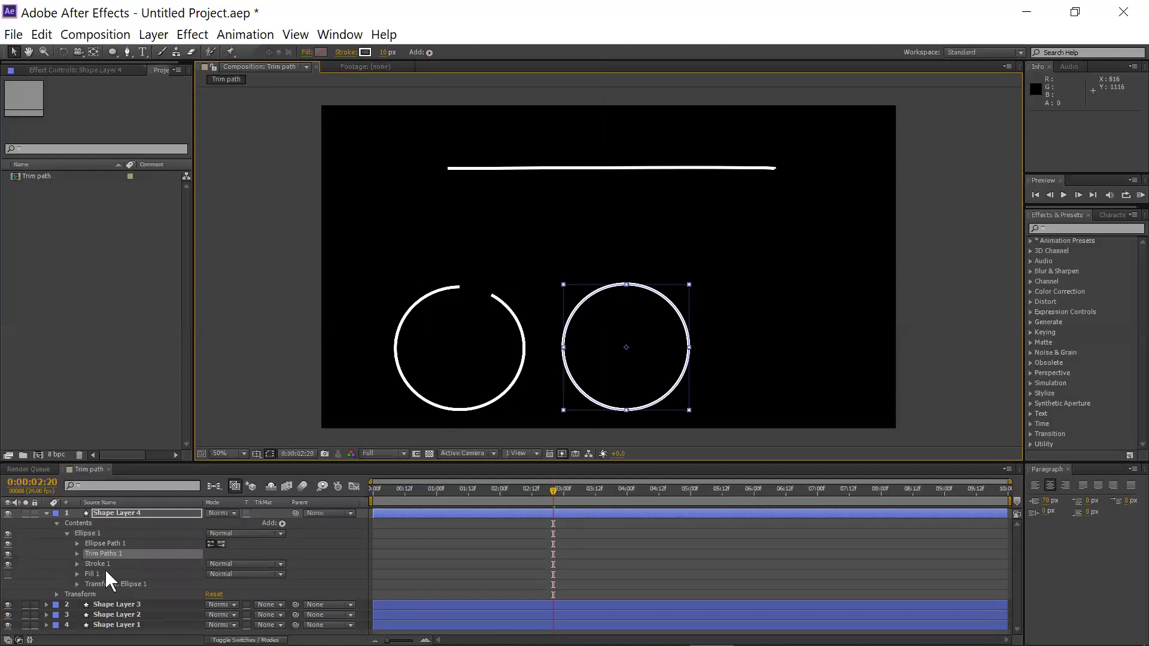
left_click_drag(552, 487, 563, 487)
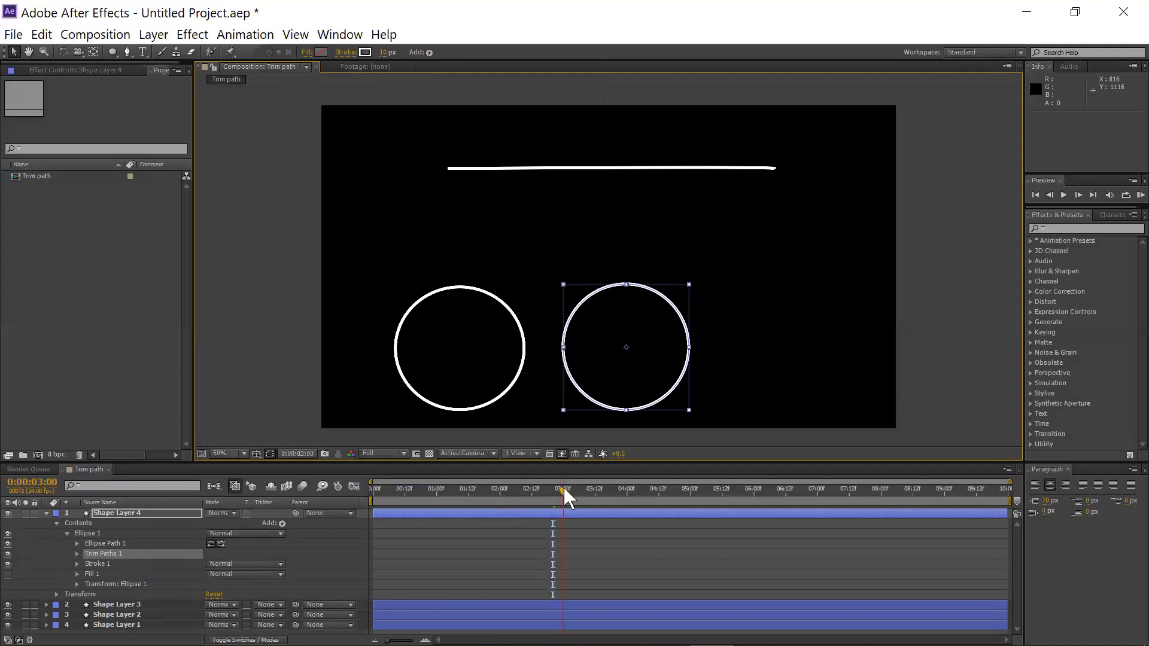
left_click(77, 554)
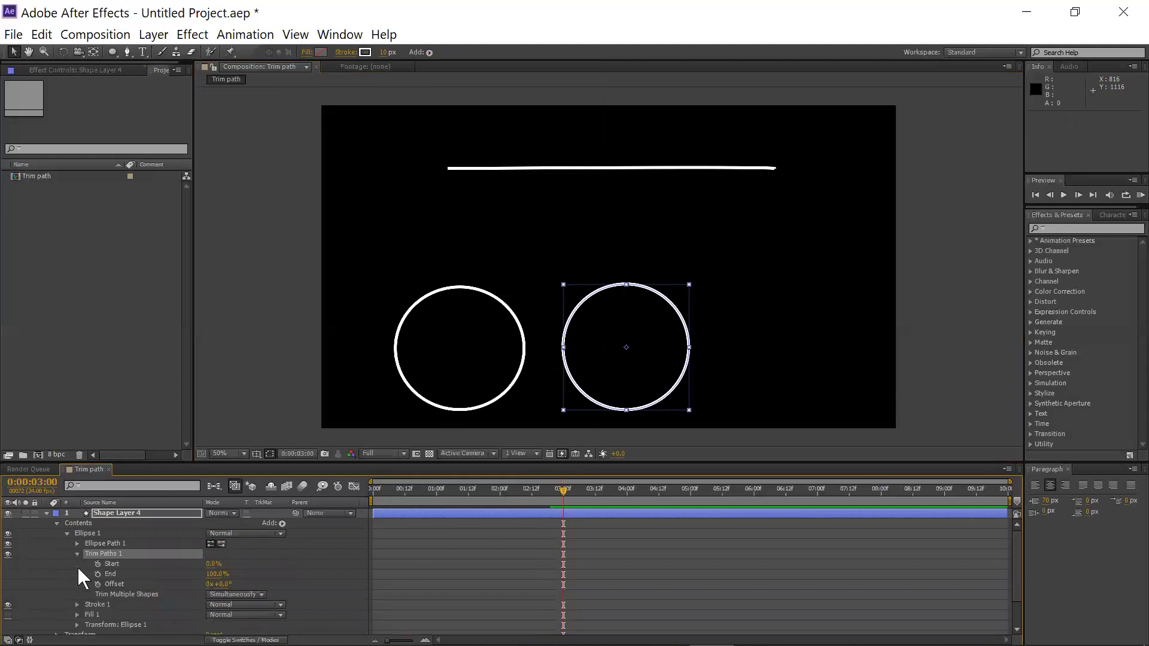
Keyframe the new circle's Trim Paths Start at 0% at 0:00:03:00 and at 100% at 0:00:01:00
left_click(97, 564)
left_click_drag(562, 493, 436, 497)
left_click_drag(222, 562, 299, 555)
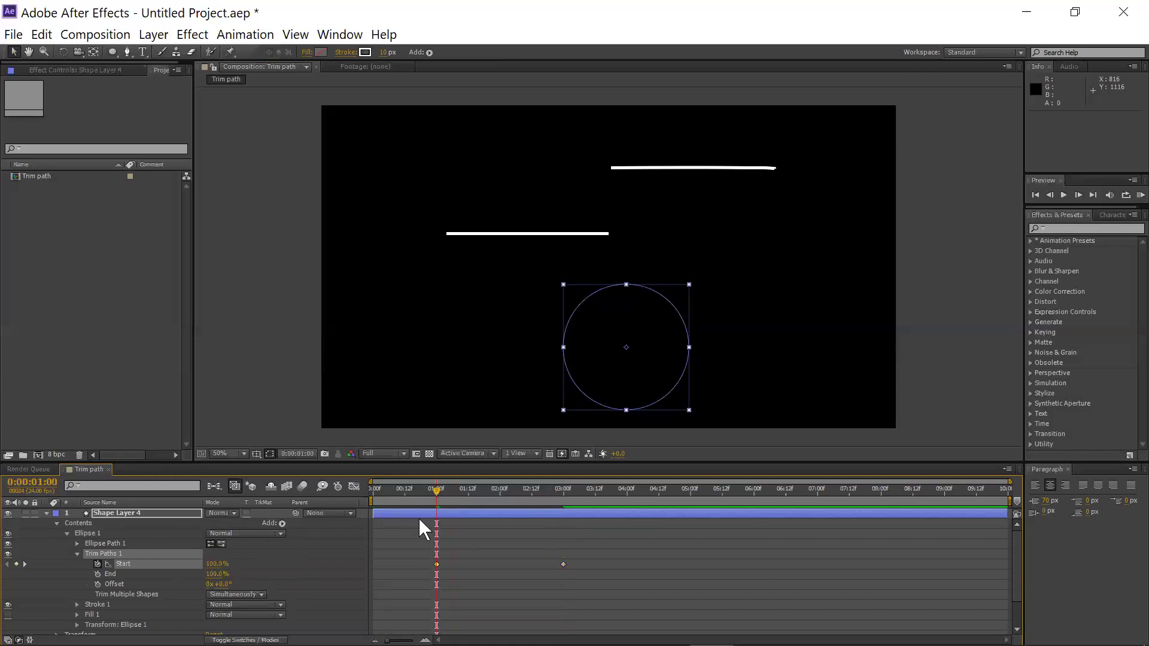
Play back the composition to compare both circles' trim animations, with Shape Layer 4 deselected
key("space")
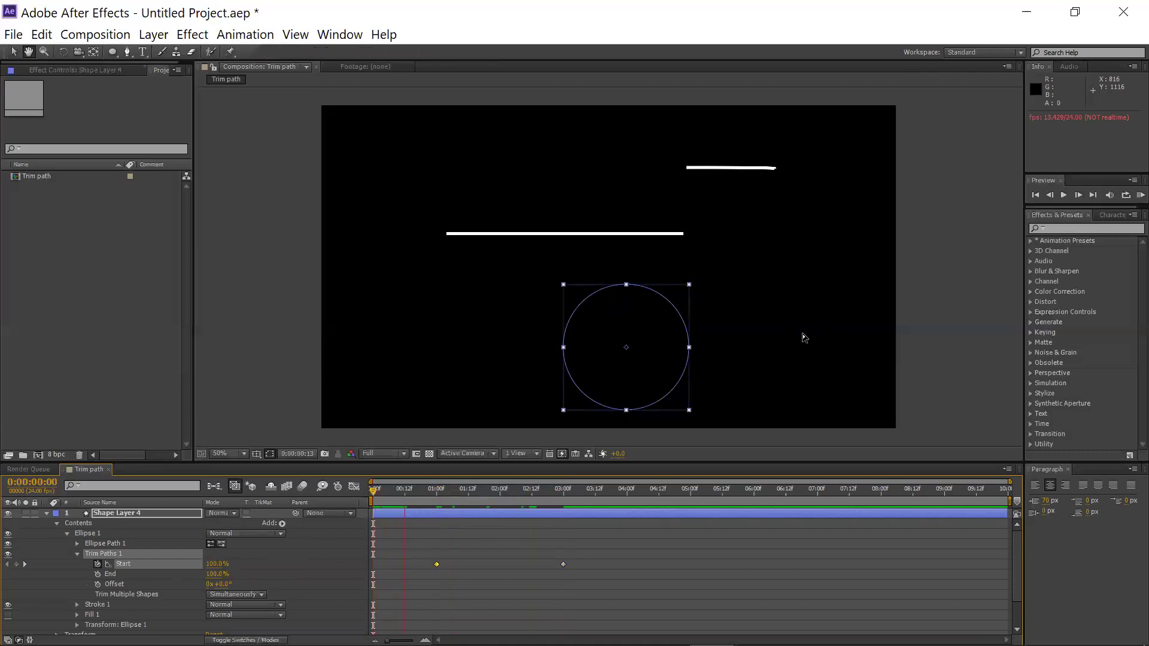
key("space")
left_click(925, 357)
key("space")
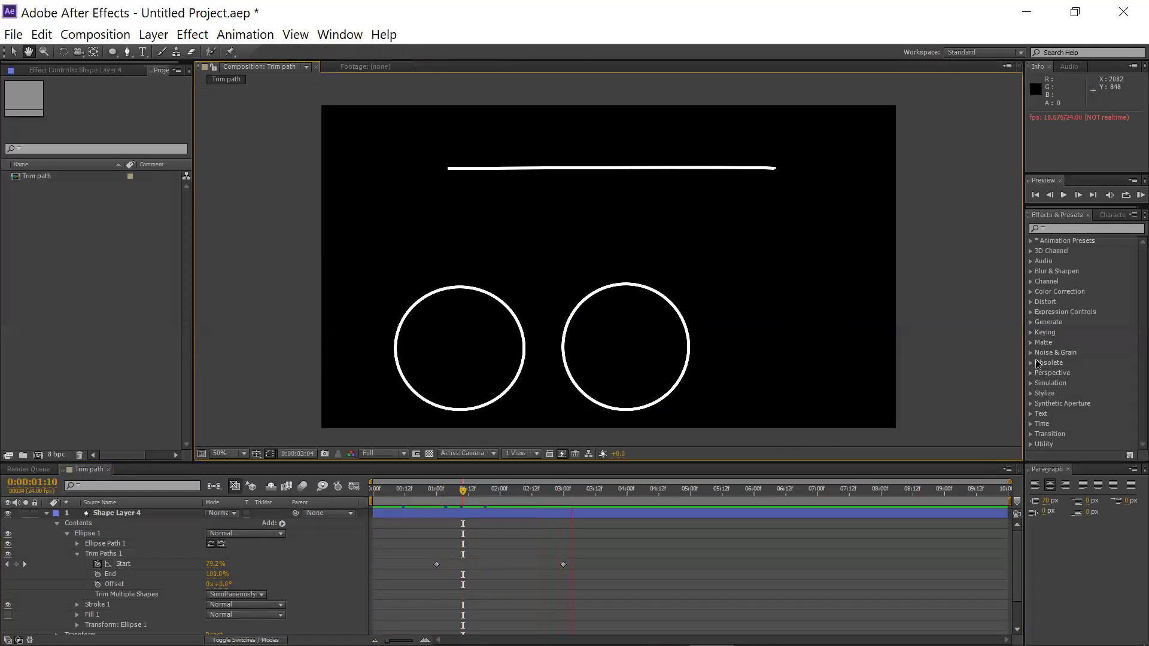
key("space")
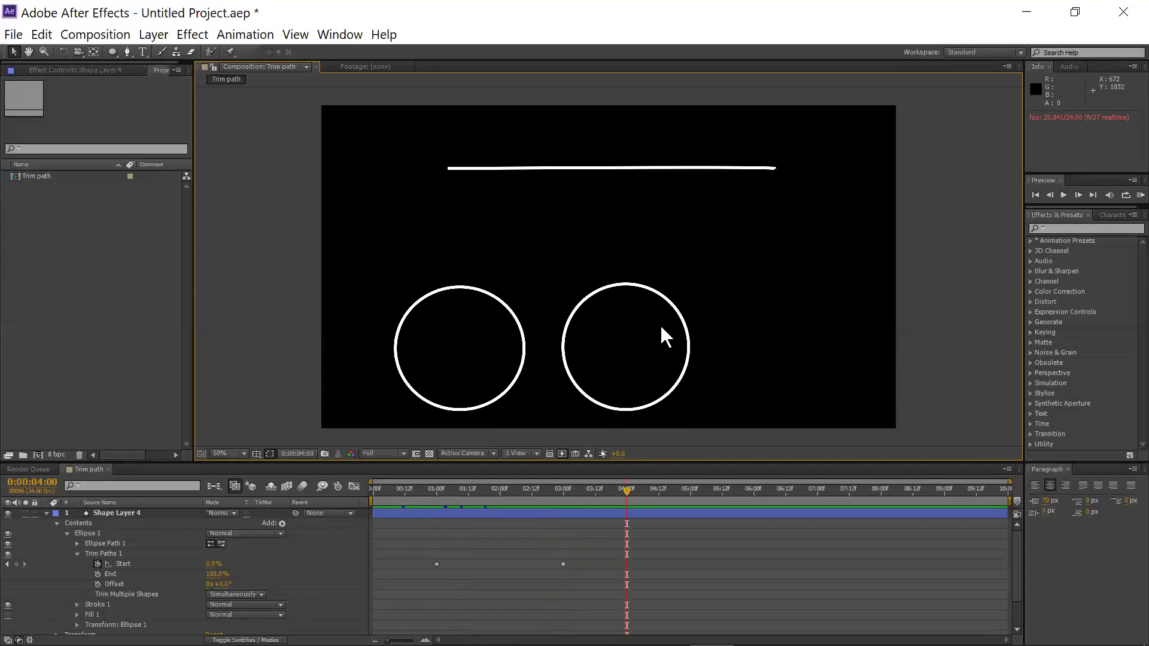
Apply Easy Ease to both Trim Paths Start keyframes of Shape Layer 4
left_click_drag(447, 544, 588, 585)
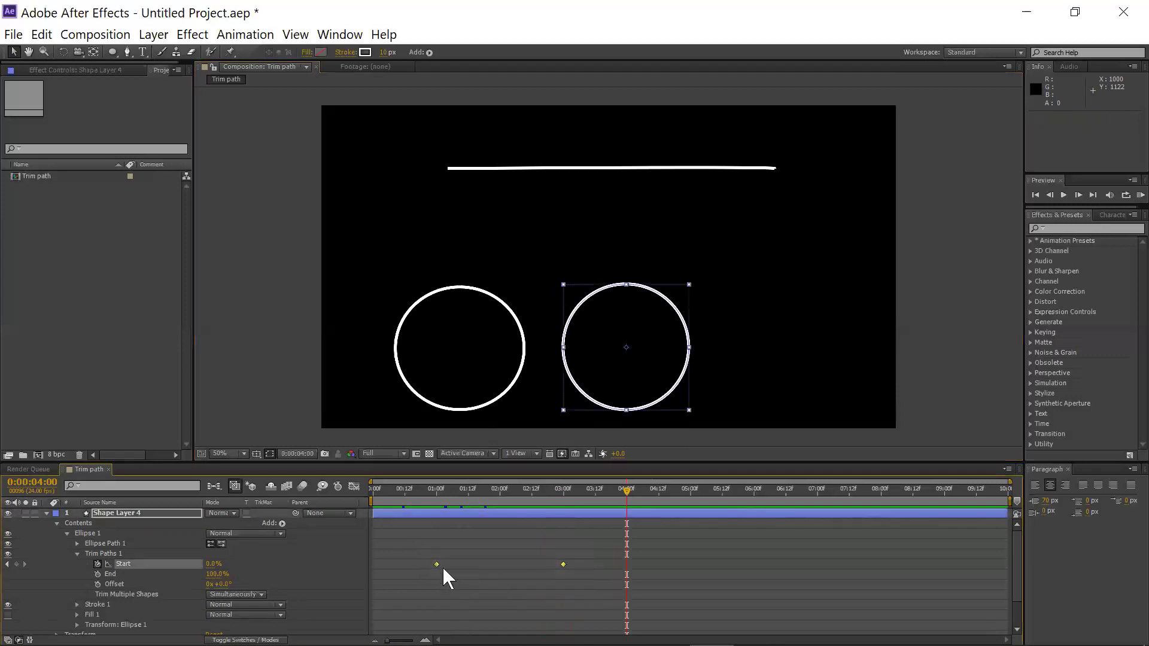
right_click(563, 565)
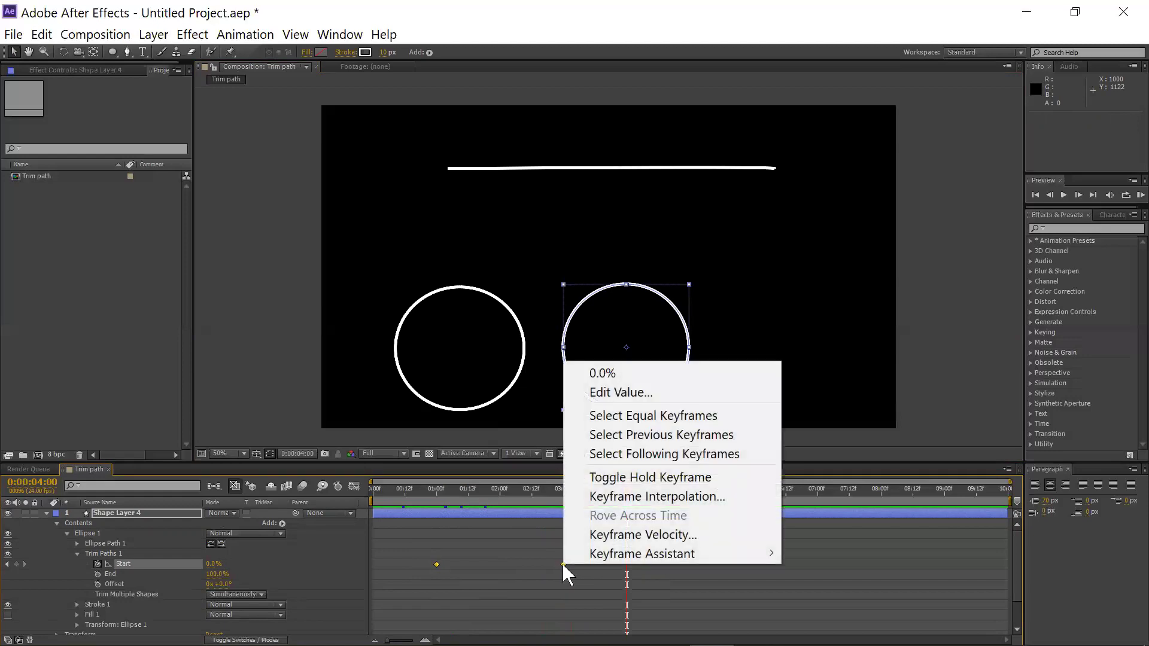
mouse_move(730, 558)
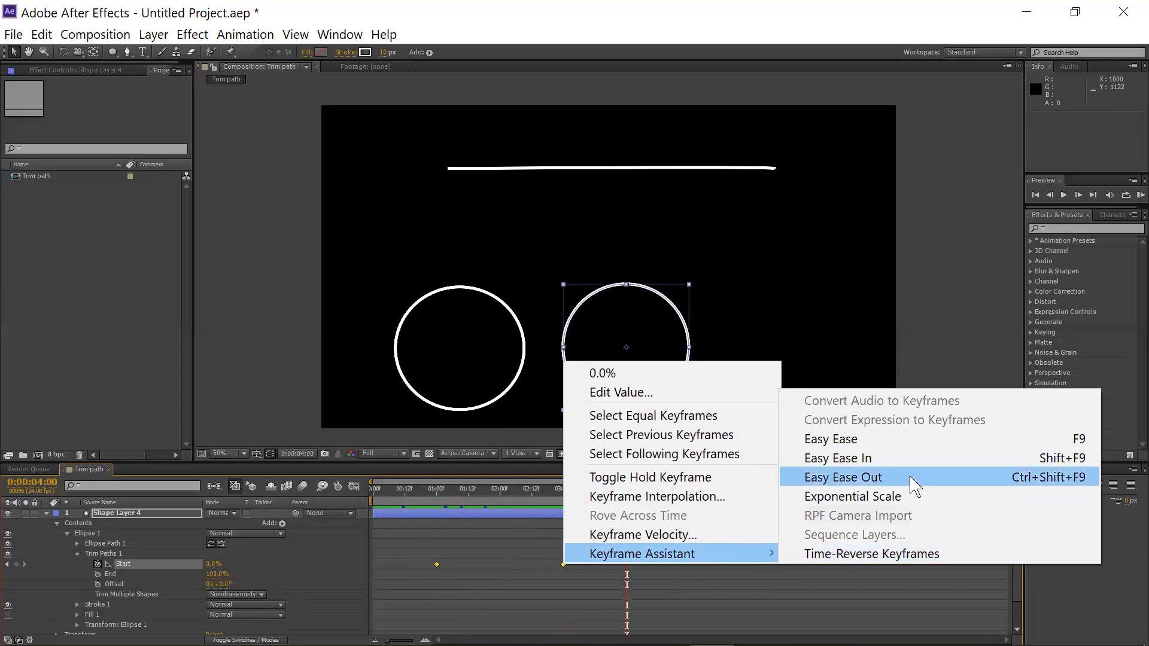
left_click(943, 440)
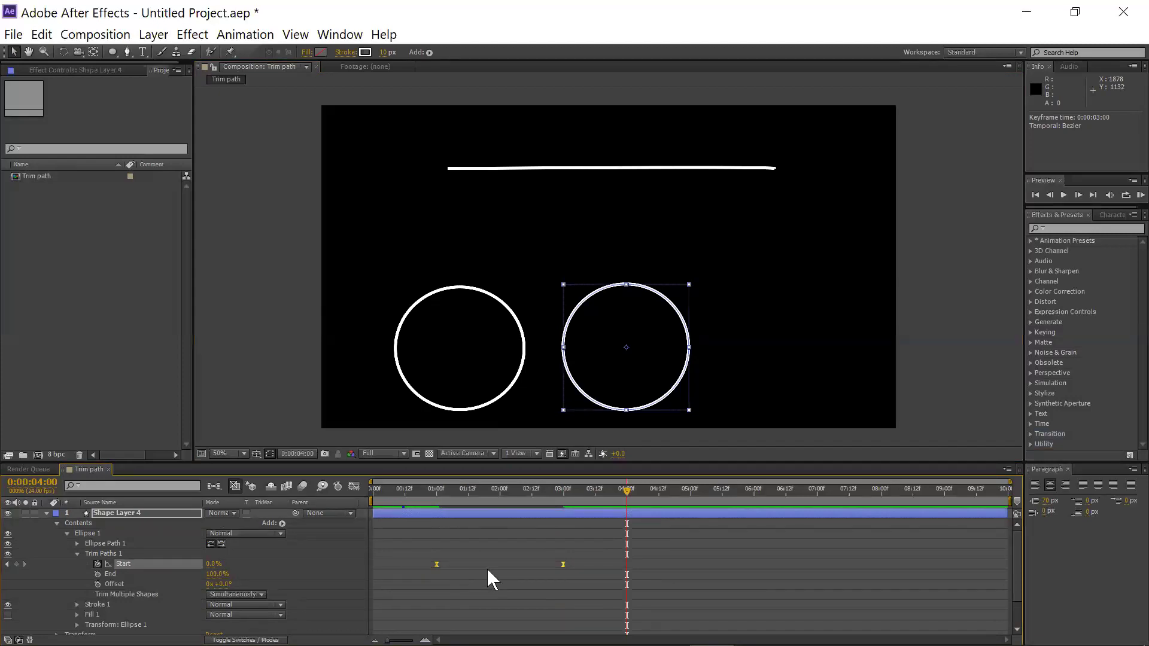
Play back the composition to compare the eased circle with the linear one, with Shape Layer 4 deselected
key("space")
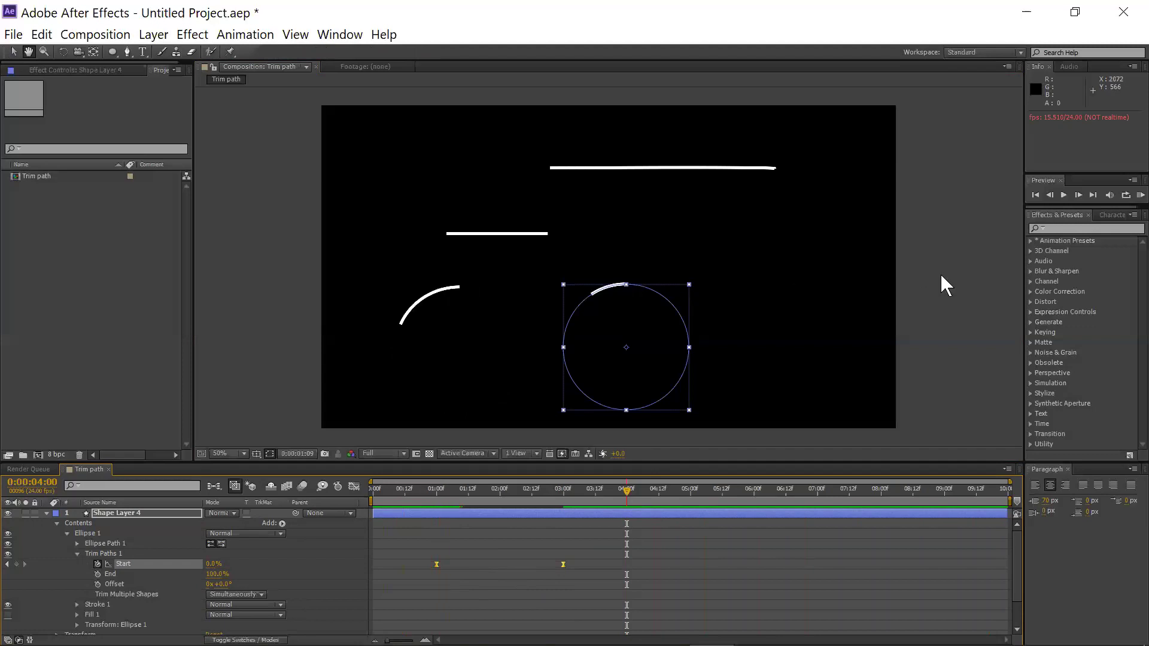
left_click(953, 265)
key("space")
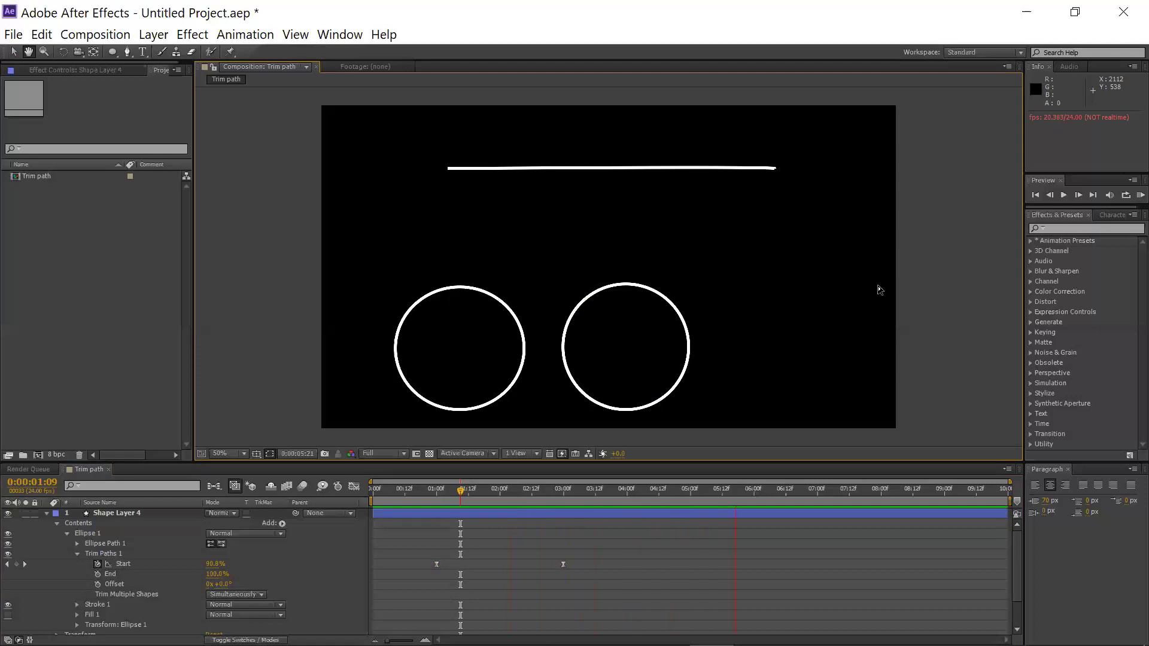
key("v")
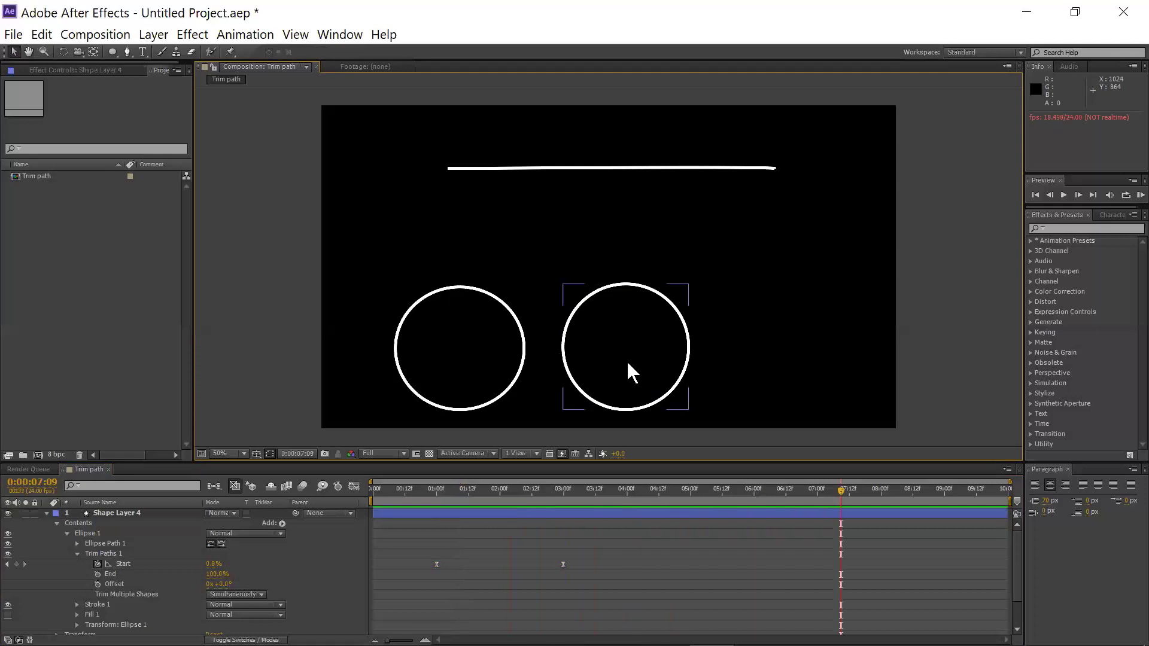